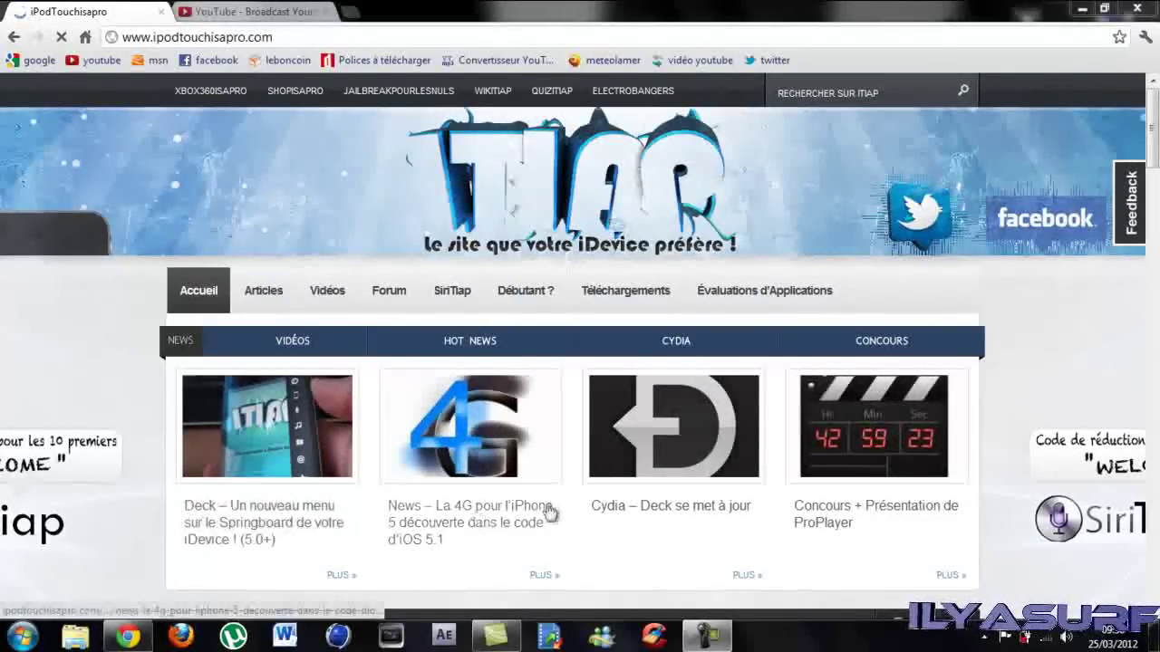
- Open the iPodTouchisapro download centre and follow its banner for the free iTunes alternative
{"action": "left_click", "coordinate": [630, 309]}
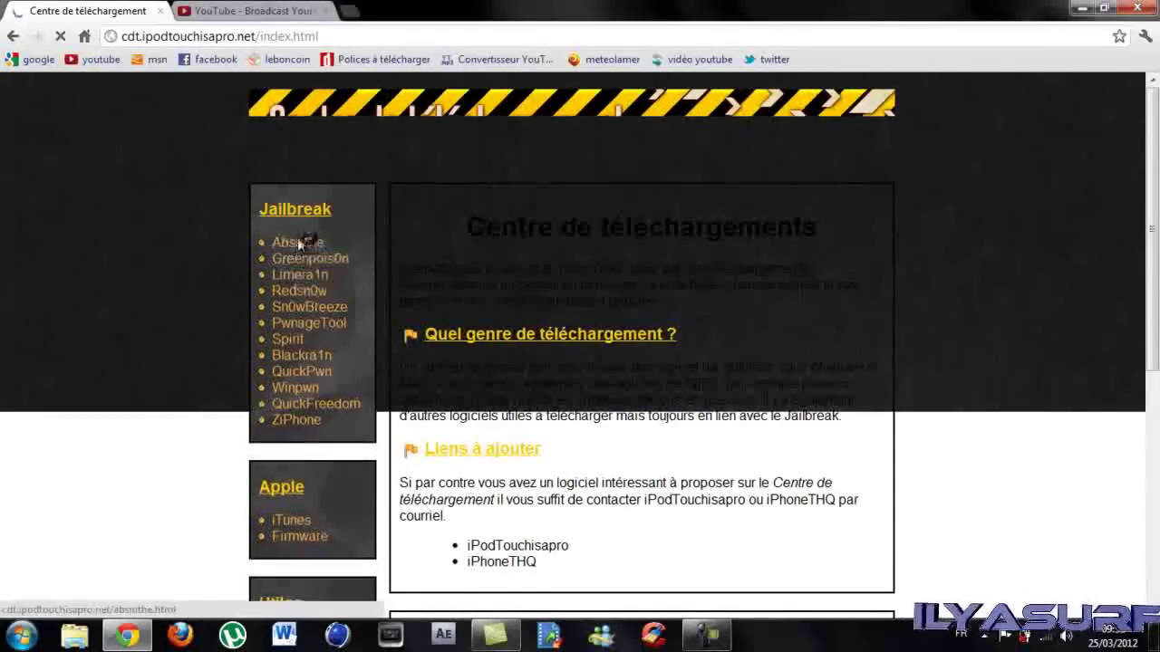
{"action": "scroll", "coordinate": [150, 339], "scroll_direction": "down", "scroll_amount": 2}
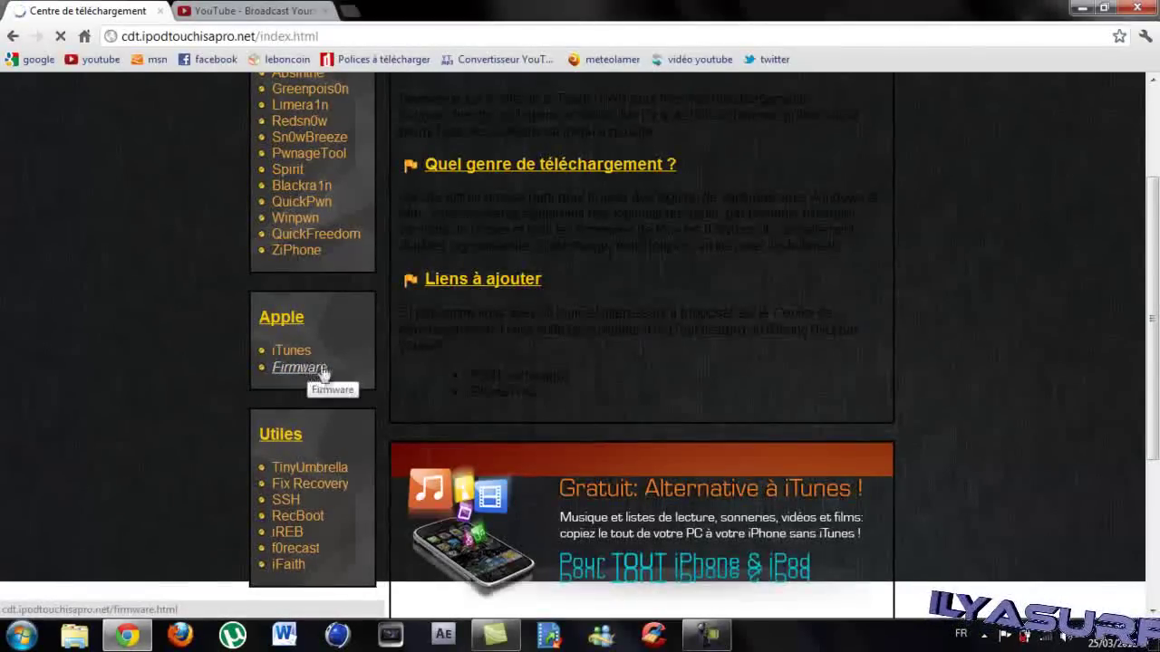
{"action": "scroll", "coordinate": [283, 374], "scroll_direction": "down", "scroll_amount": 2}
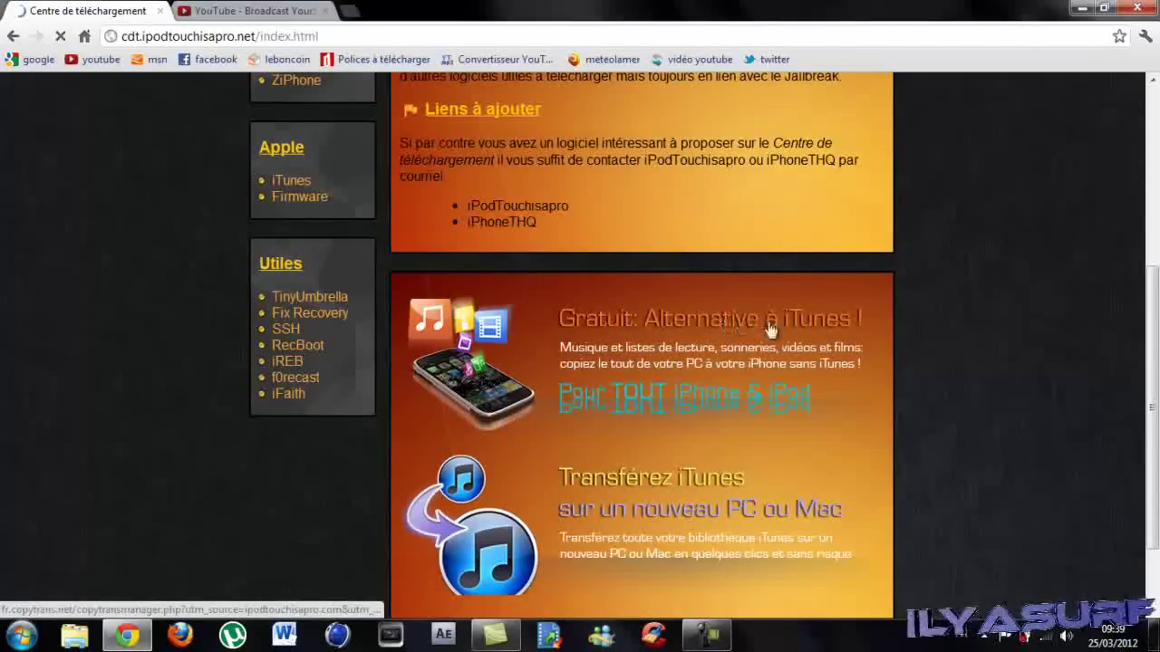
{"action": "left_click", "coordinate": [494, 383]}
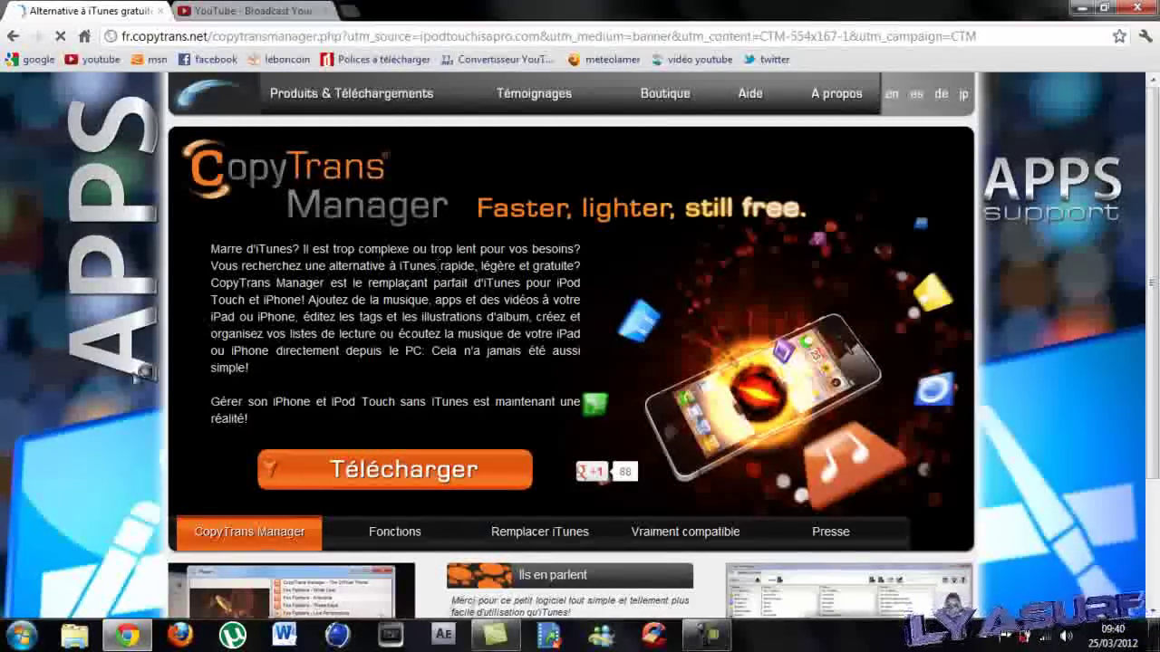
- Download CopyTrans Manager through its 01net telecharger.com page, declining the newsletter subscription
{"action": "scroll", "coordinate": [220, 433], "scroll_direction": "down", "scroll_amount": 2}
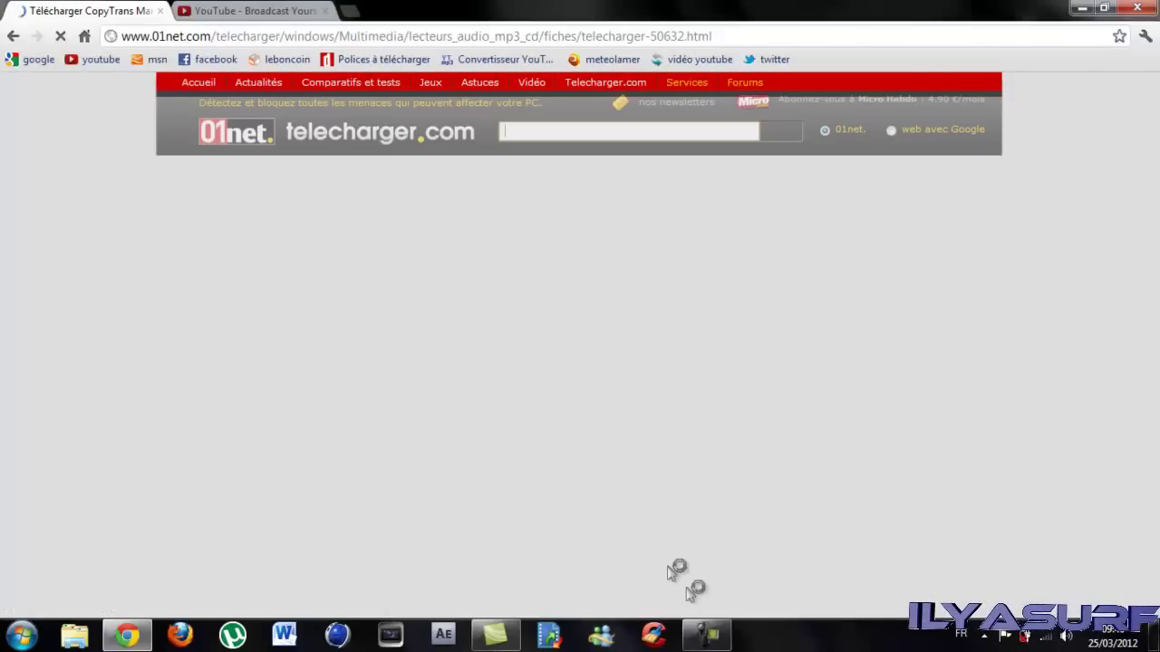
{"action": "mouse_move", "coordinate": [718, 641]}
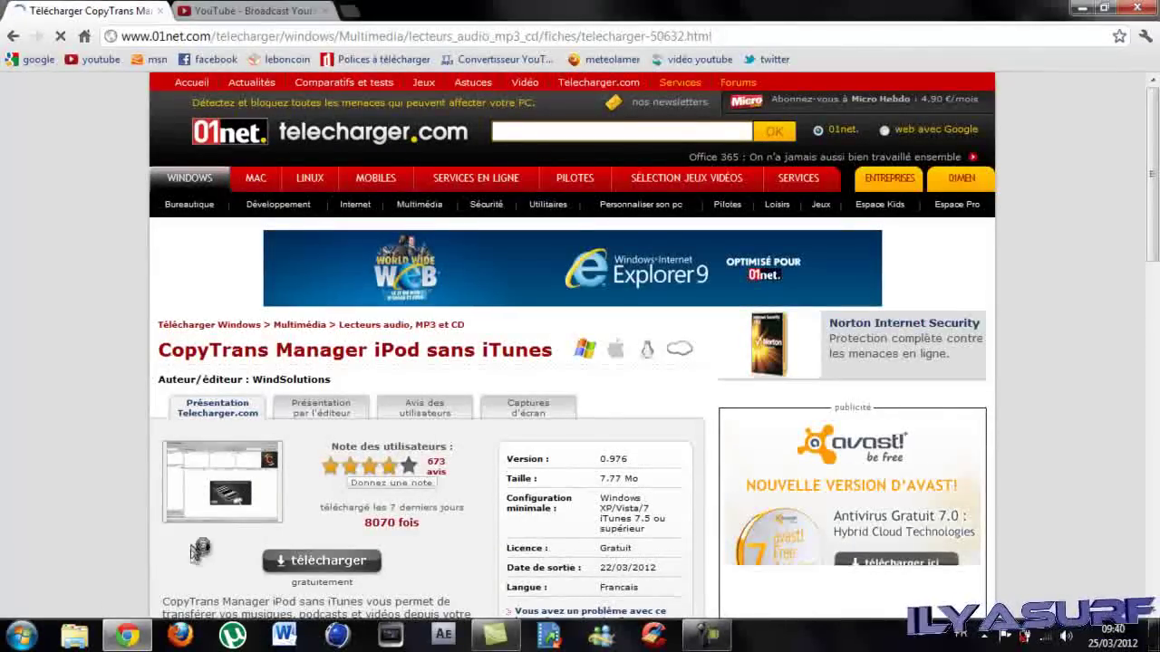
{"action": "scroll", "coordinate": [88, 480], "scroll_direction": "down", "scroll_amount": 1}
{"action": "scroll", "coordinate": [88, 480], "scroll_direction": "down", "scroll_amount": 1}
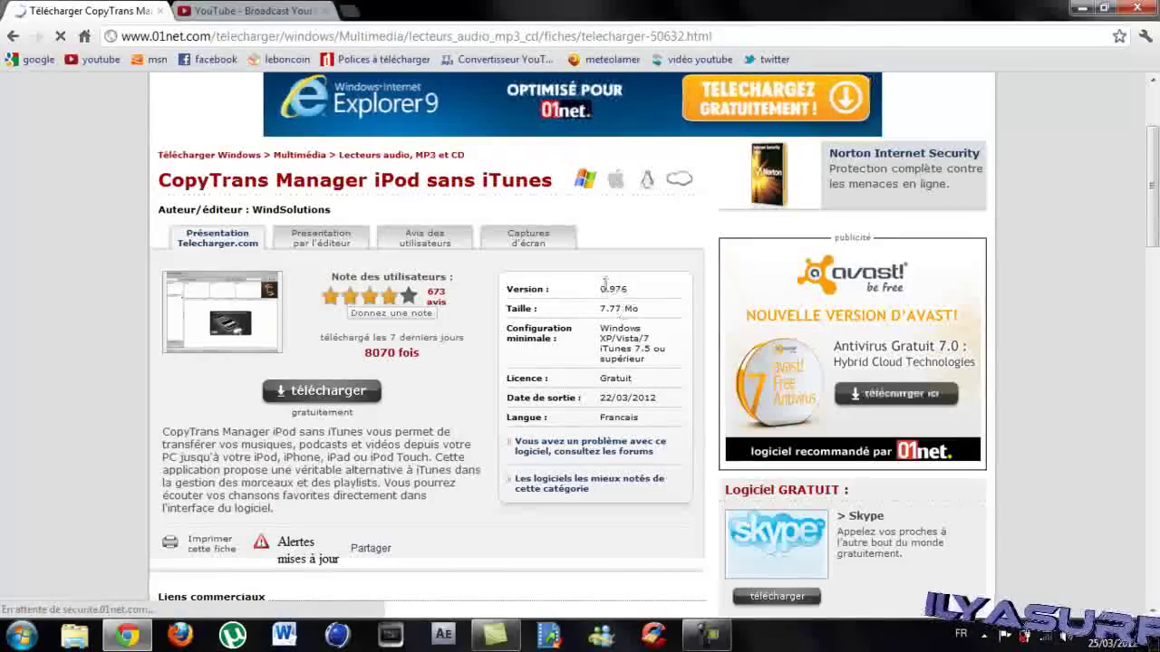
{"action": "left_click", "coordinate": [292, 395]}
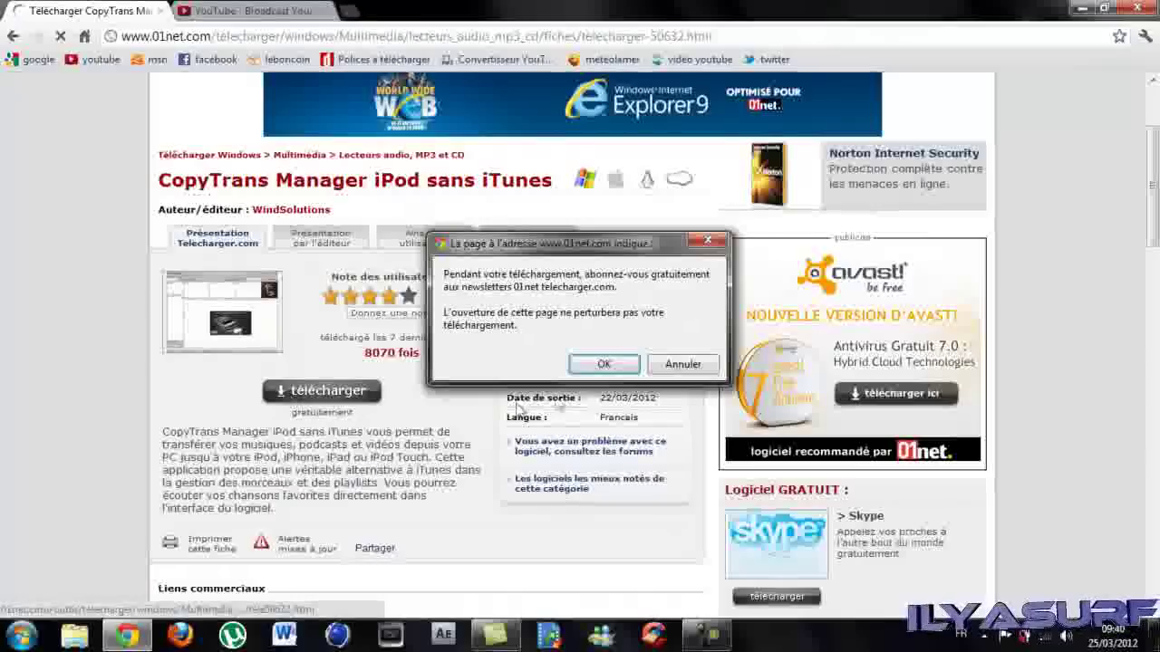
{"action": "left_click", "coordinate": [682, 364]}
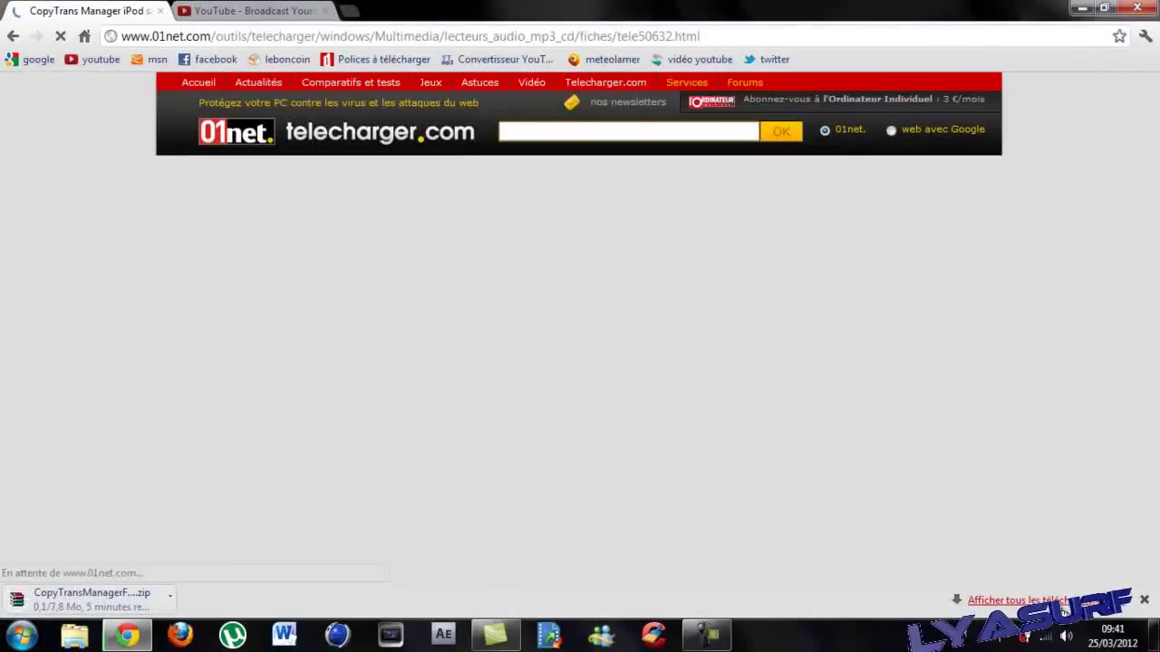
- Show all downloads and clear the finished entries from the list
{"action": "left_click", "coordinate": [997, 599]}
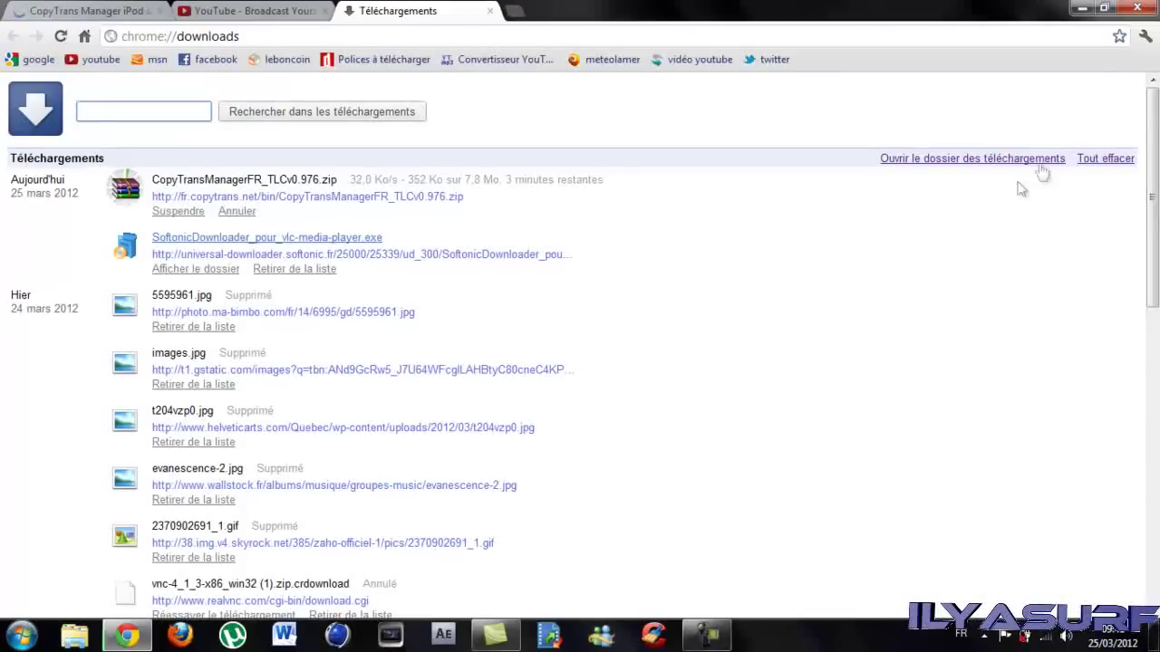
{"action": "left_click", "coordinate": [1115, 163]}
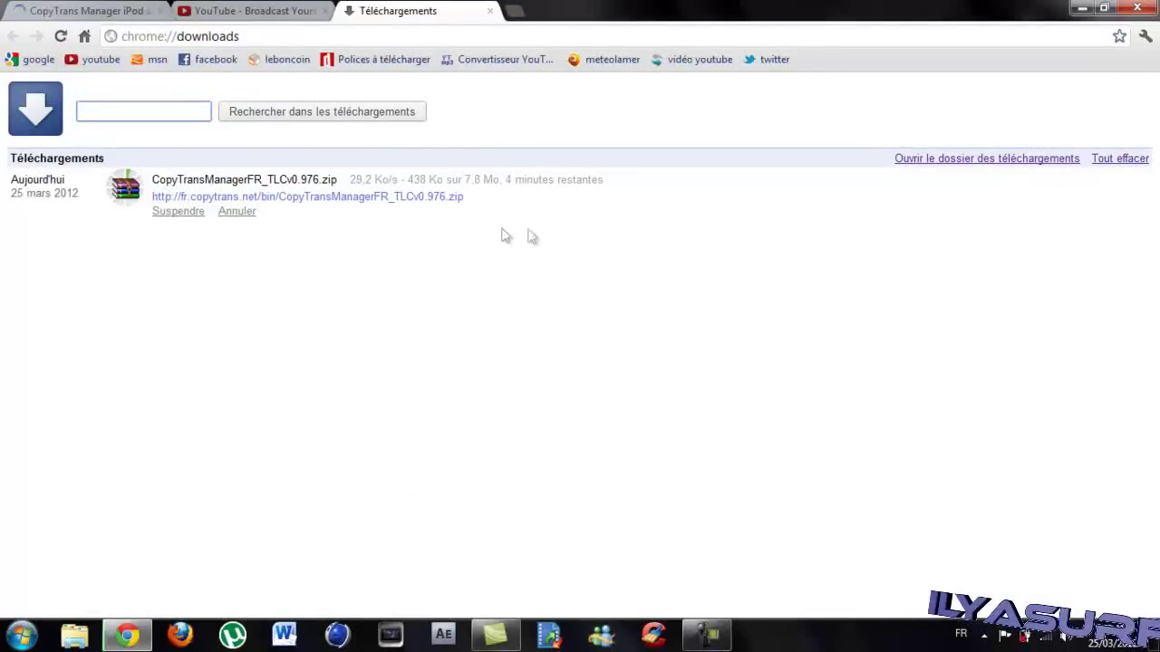
{"action": "left_click", "coordinate": [707, 635]}
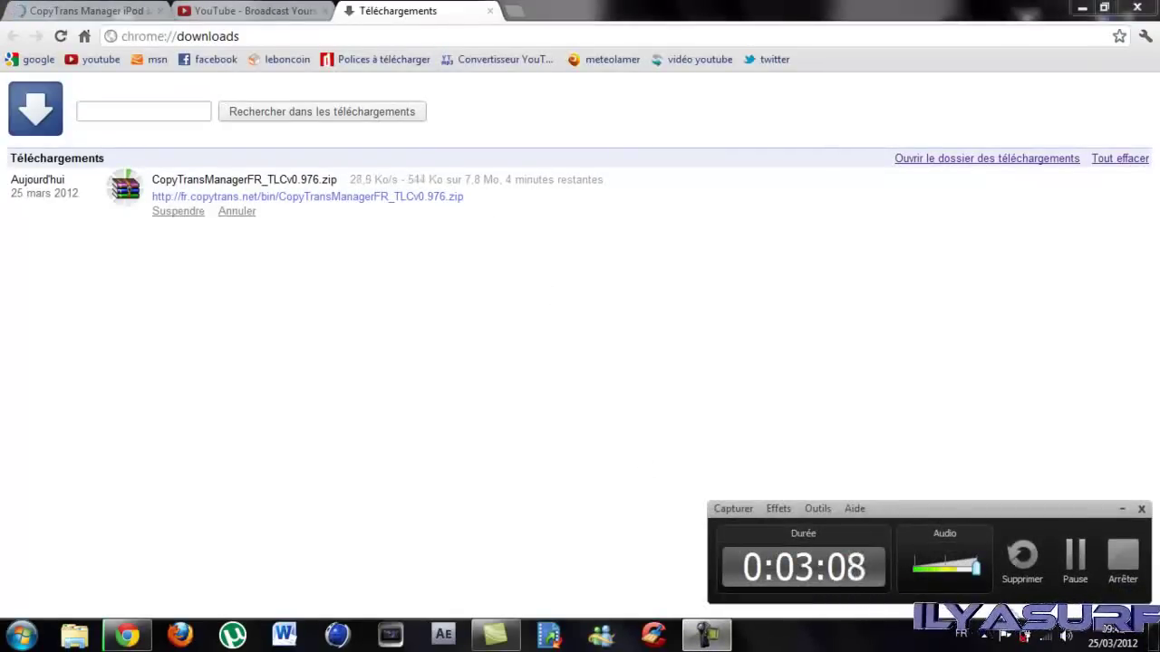
{"action": "left_click", "coordinate": [1075, 556]}
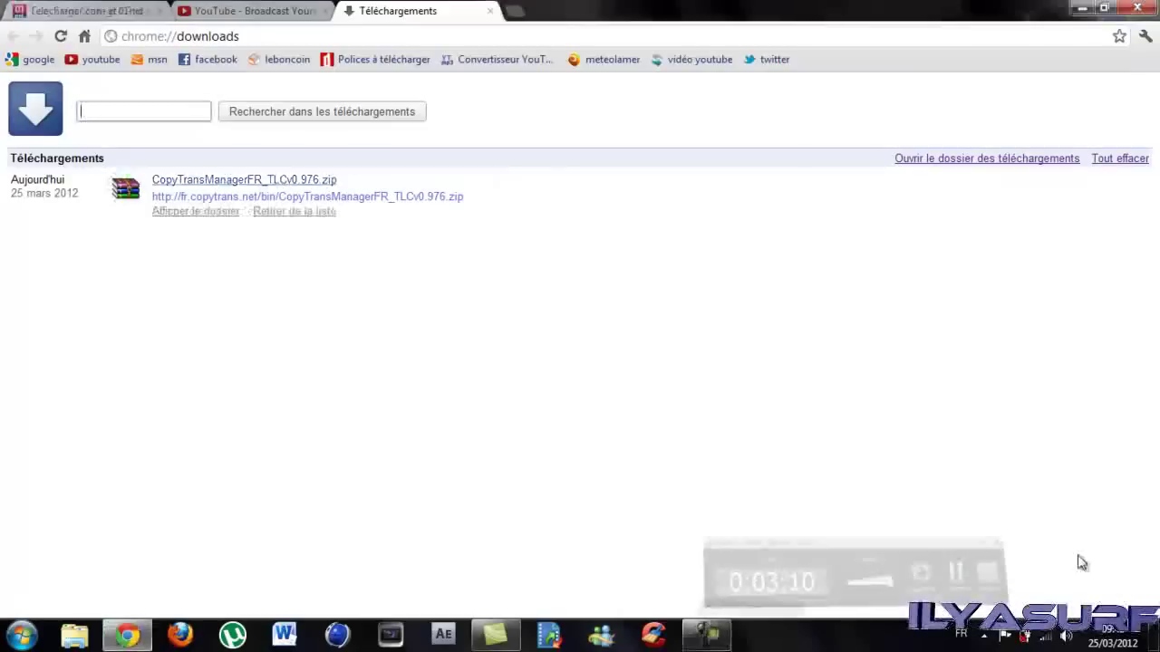
{"action": "left_click", "coordinate": [711, 637]}
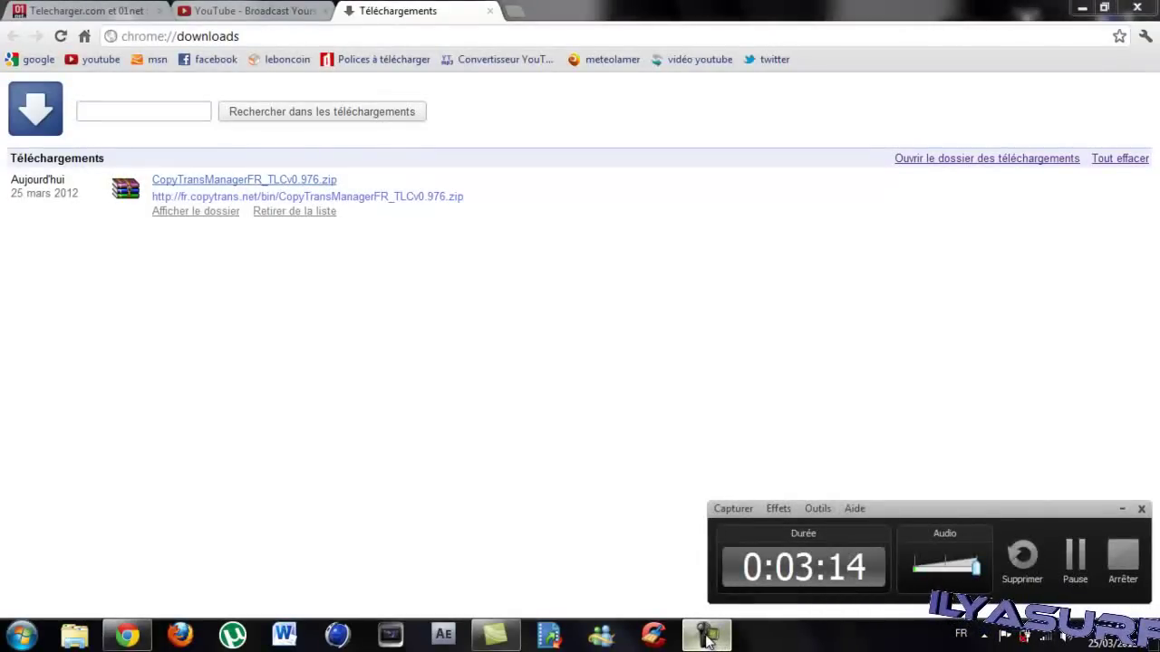
{"action": "left_click", "coordinate": [711, 637]}
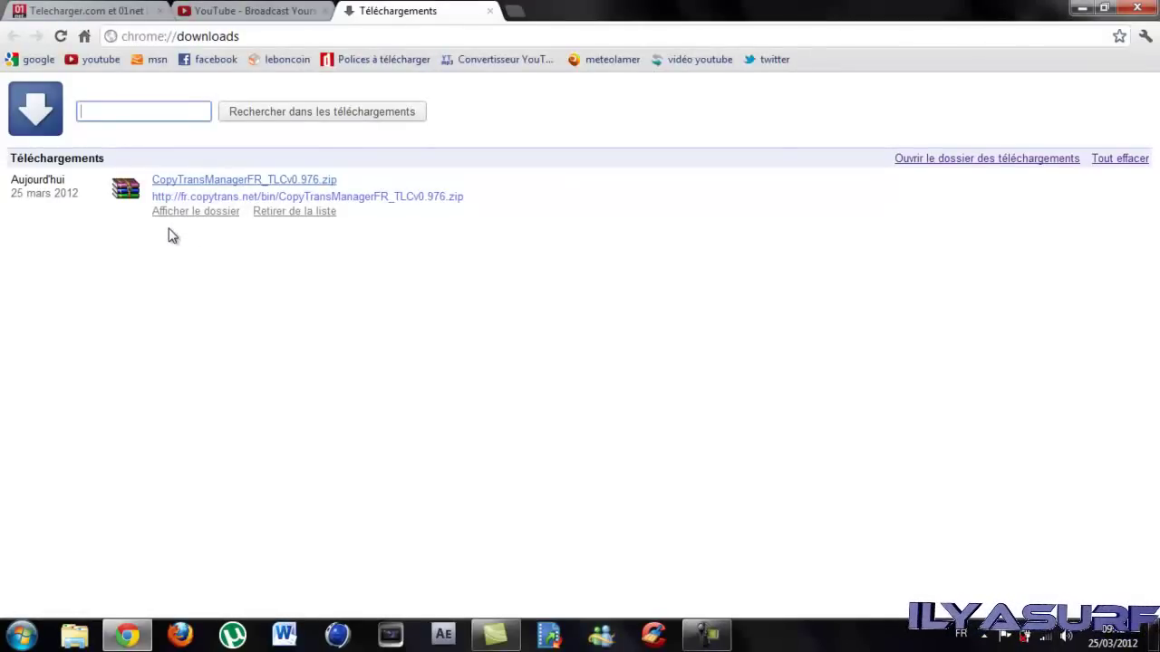
- Show the downloaded archive in its folder and delete the SoftonicDownloader_pour_vlc-media-player and both vnc-4_1_3-x86_win32 files
{"action": "left_click", "coordinate": [192, 215]}
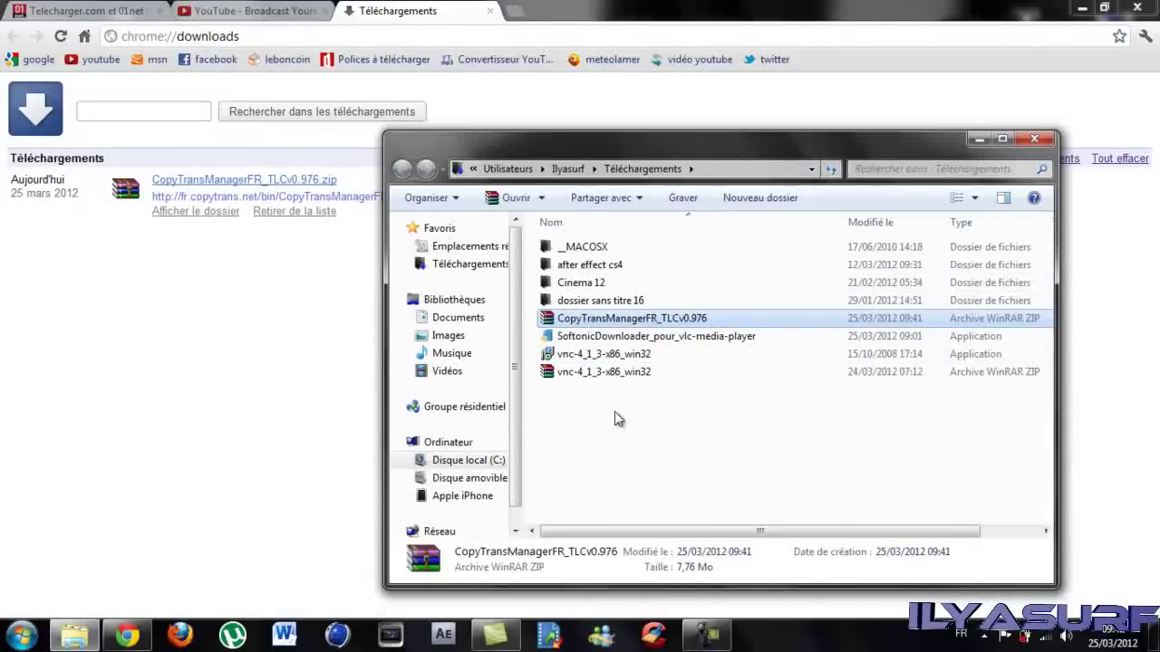
{"action": "left_click_drag", "start_coordinate": [629, 430], "coordinate": [584, 339]}
{"action": "key", "text": "Delete"}
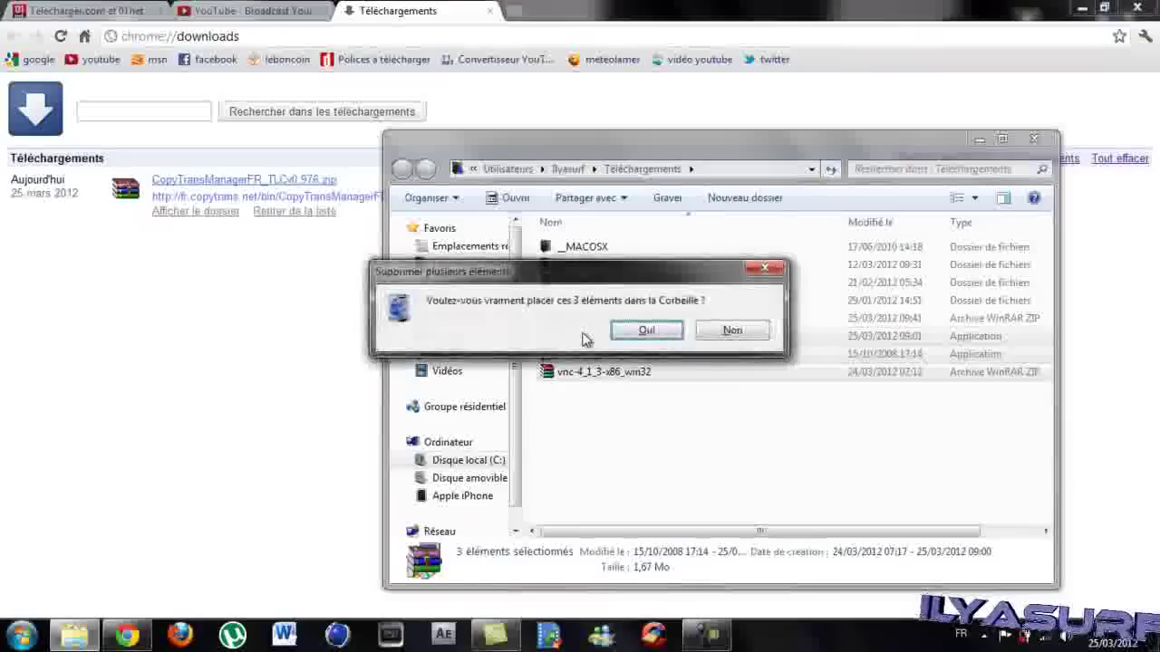
{"action": "left_click", "coordinate": [671, 340]}
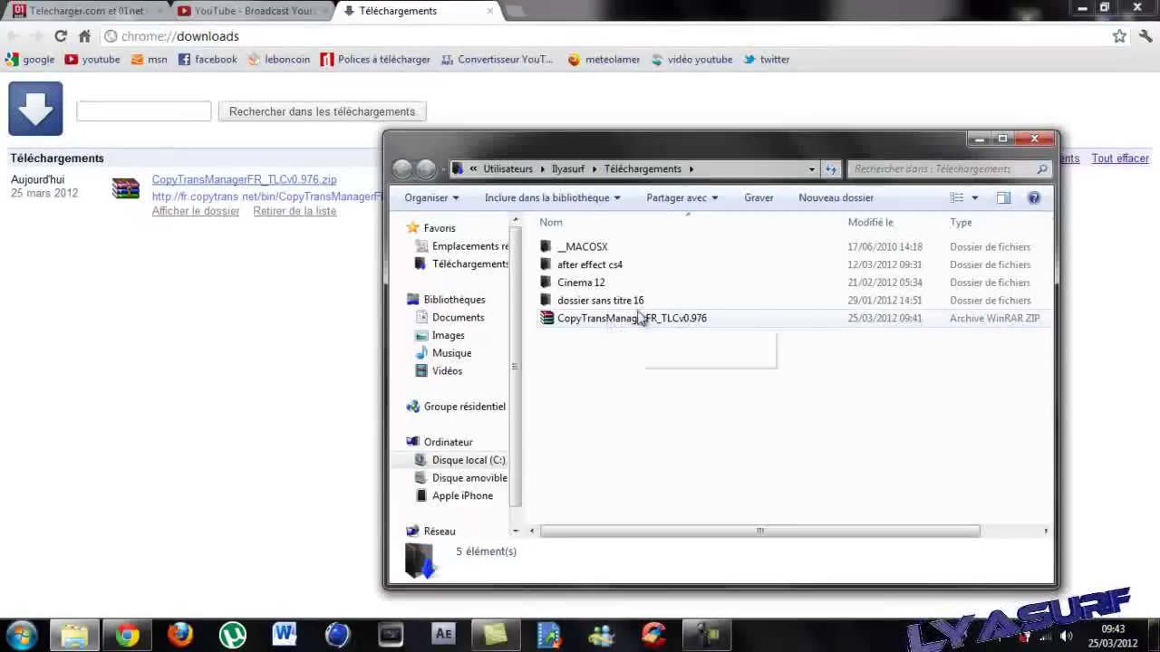
- Extract the CopyTransManagerFR_TLCv0.976 archive into the same folder and dismiss the Windows slowness notification
{"action": "left_click_drag", "start_coordinate": [639, 325], "coordinate": [666, 355]}
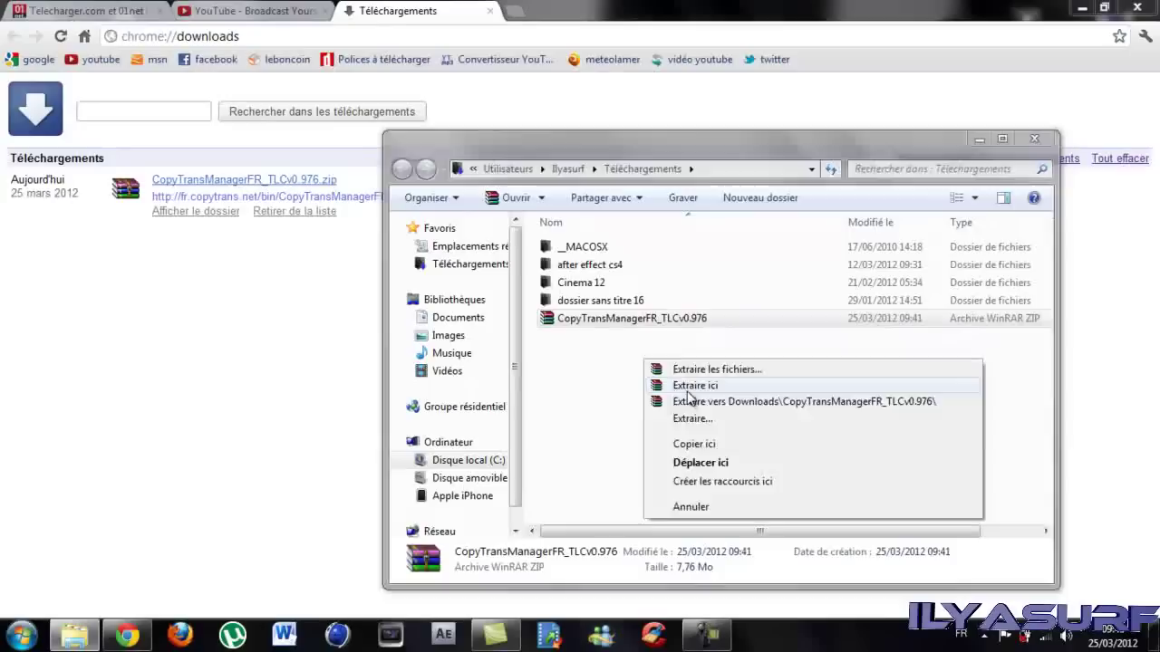
{"action": "left_click", "coordinate": [693, 386]}
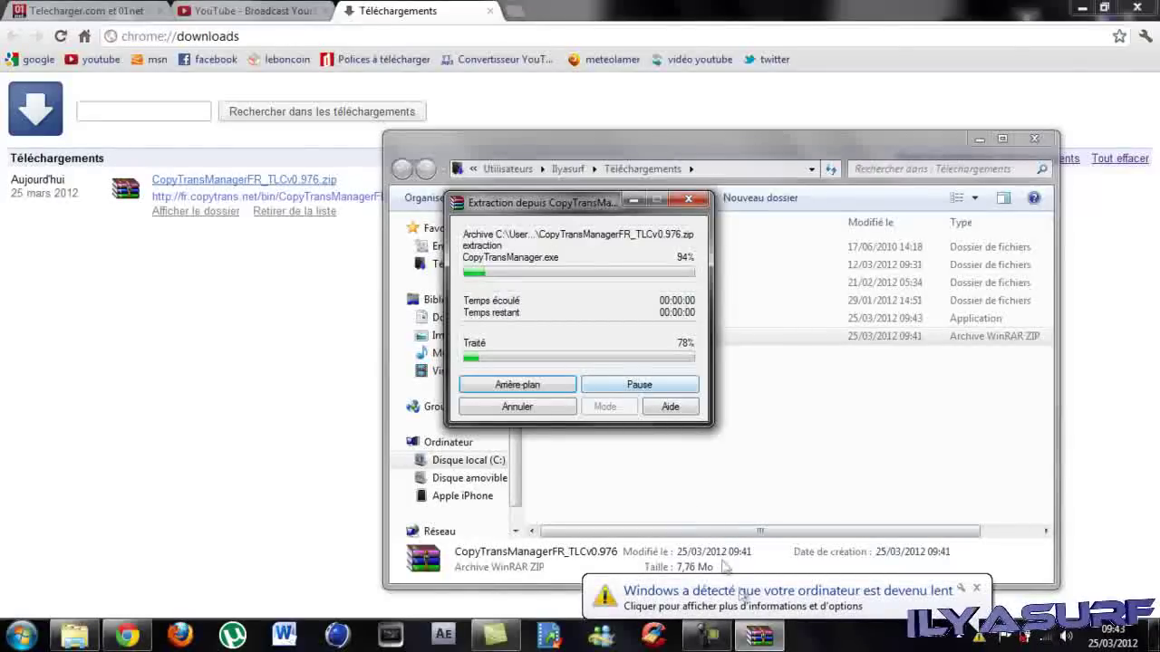
{"action": "left_click", "coordinate": [977, 590]}
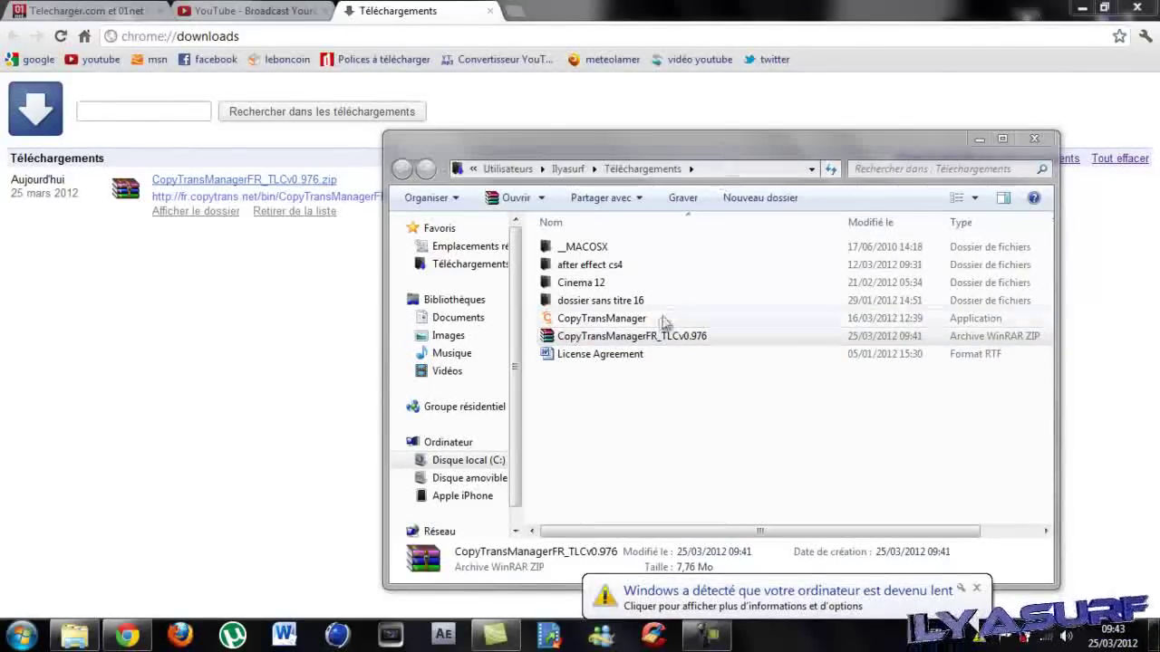
{"action": "left_click", "coordinate": [978, 589]}
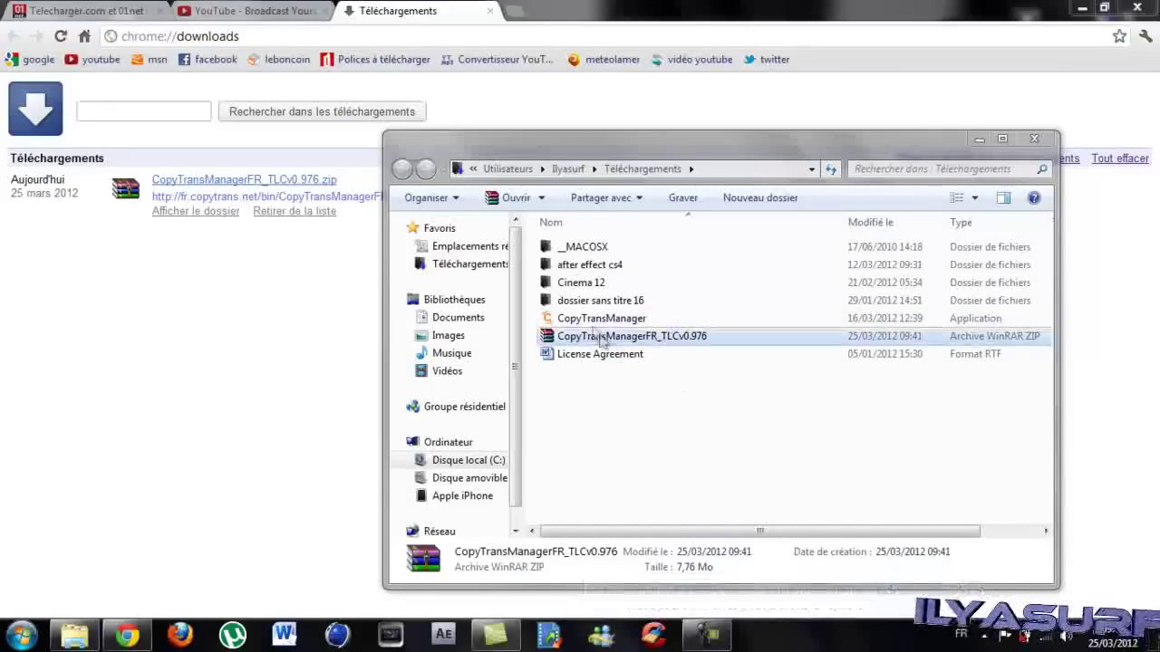
- Launch the extracted CopyTransManager application and choose Utiliser CopyTrans Manager on its welcome screen
{"action": "left_click", "coordinate": [601, 326]}
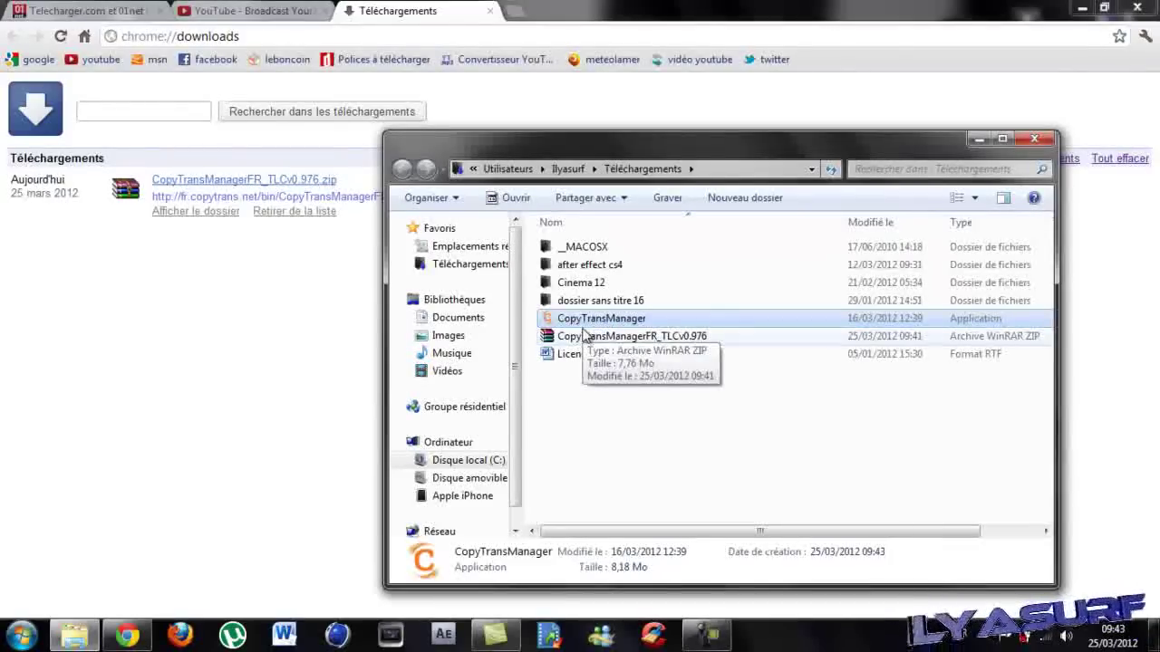
{"action": "key", "text": "Return"}
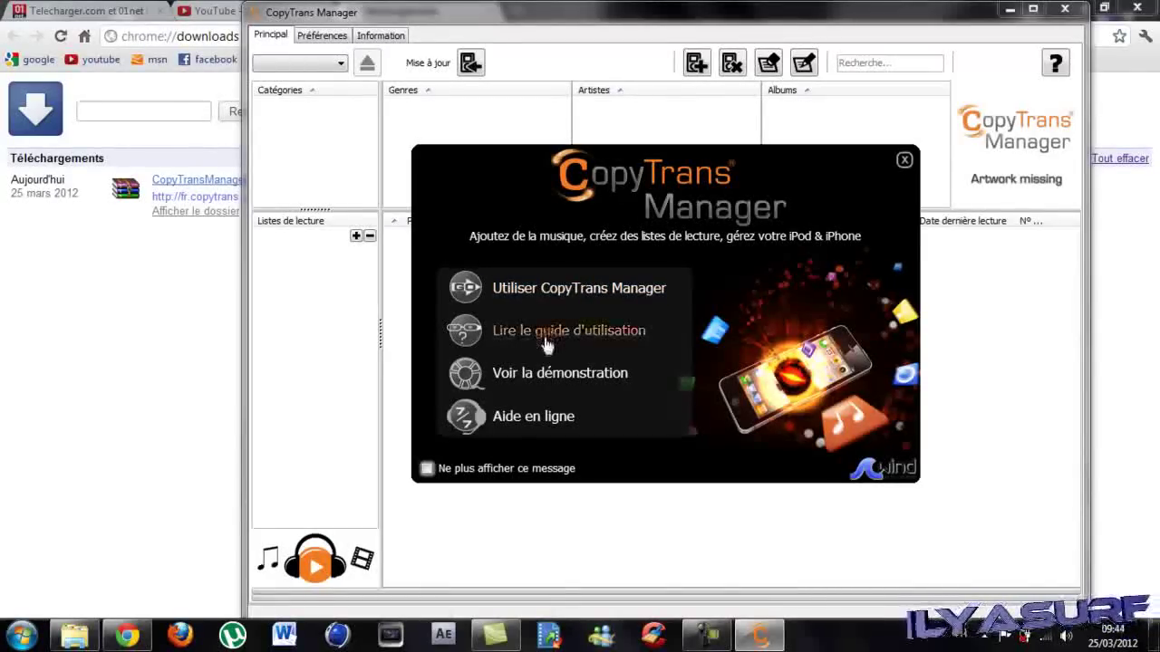
{"action": "left_click", "coordinate": [539, 290]}
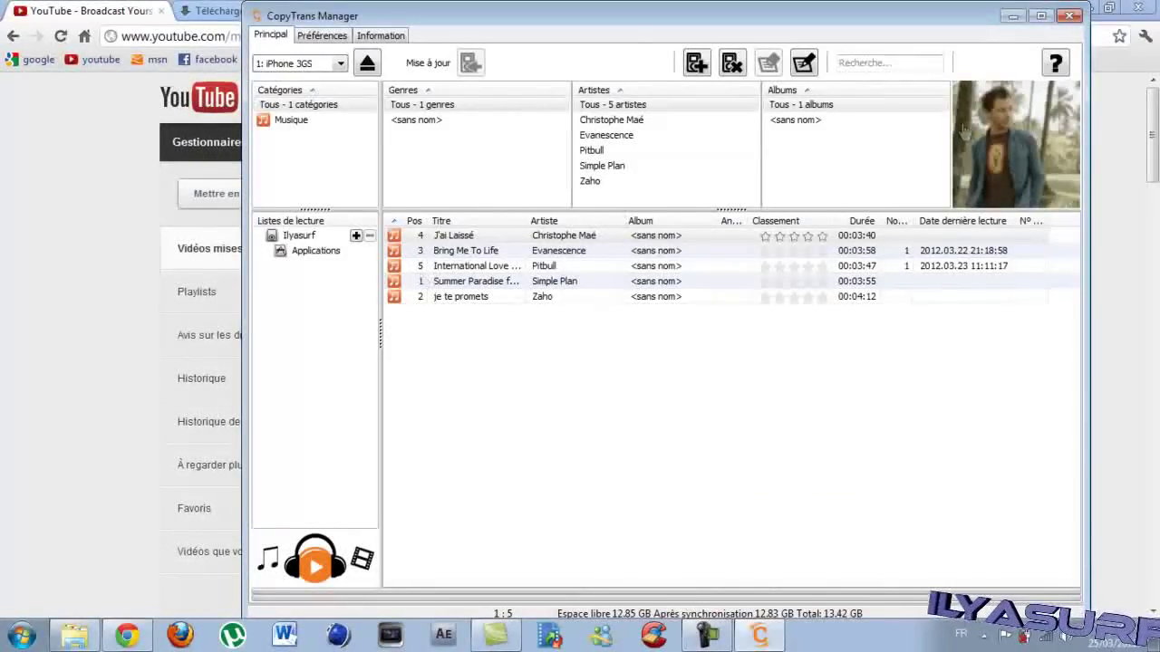
- Clear the browser window from behind CopyTrans Manager and shift the CopyTrans Manager window slightly
{"action": "left_click", "coordinate": [1099, 20]}
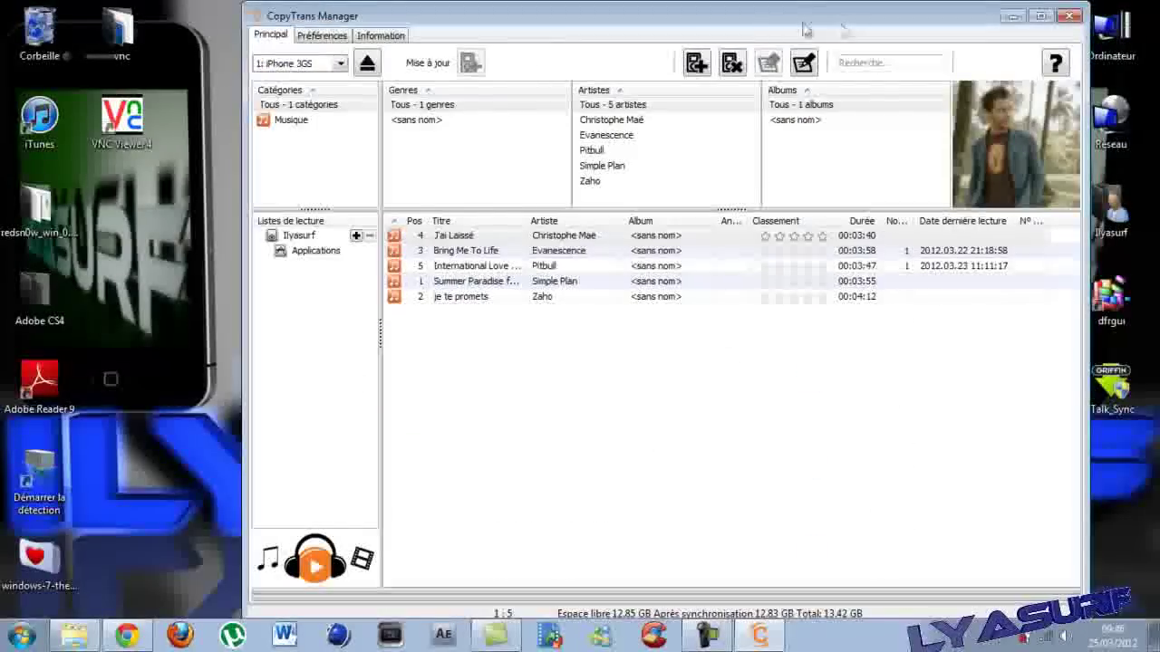
{"action": "mouse_move", "coordinate": [771, 21]}
{"action": "left_mouse_down"}
{"action": "mouse_move", "coordinate": [800, 39]}
{"action": "mouse_move", "coordinate": [784, 26]}
{"action": "left_mouse_up"}
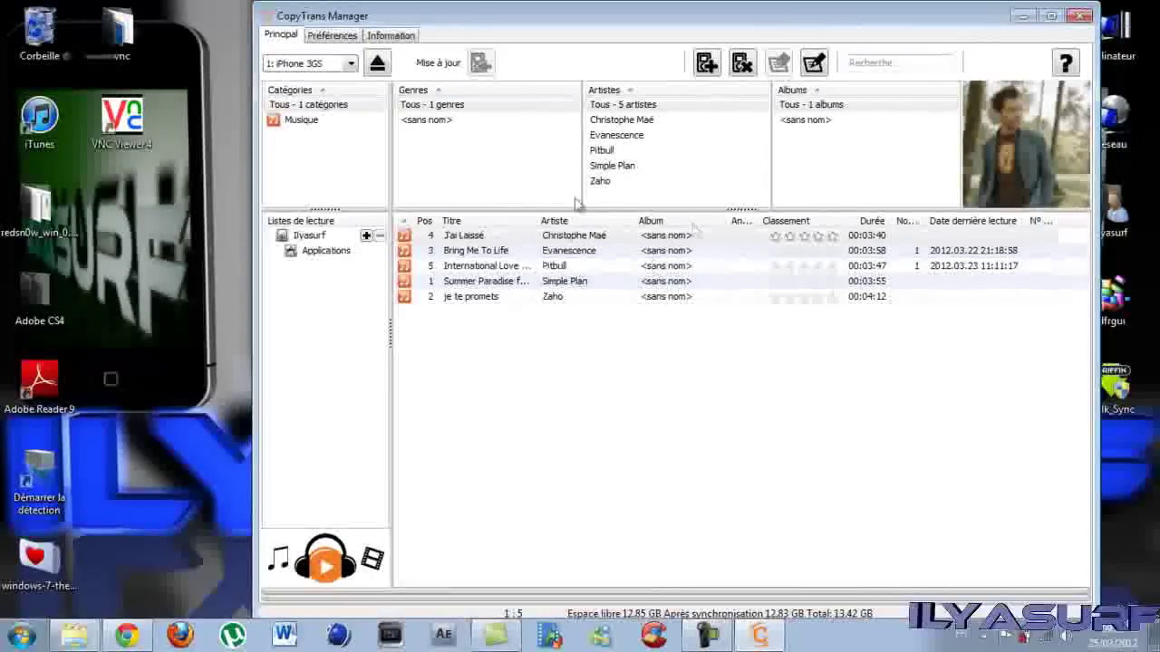
- Examine the tracks stored on the iPhone 3GS and their artwork one by one
{"action": "left_click", "coordinate": [468, 251]}
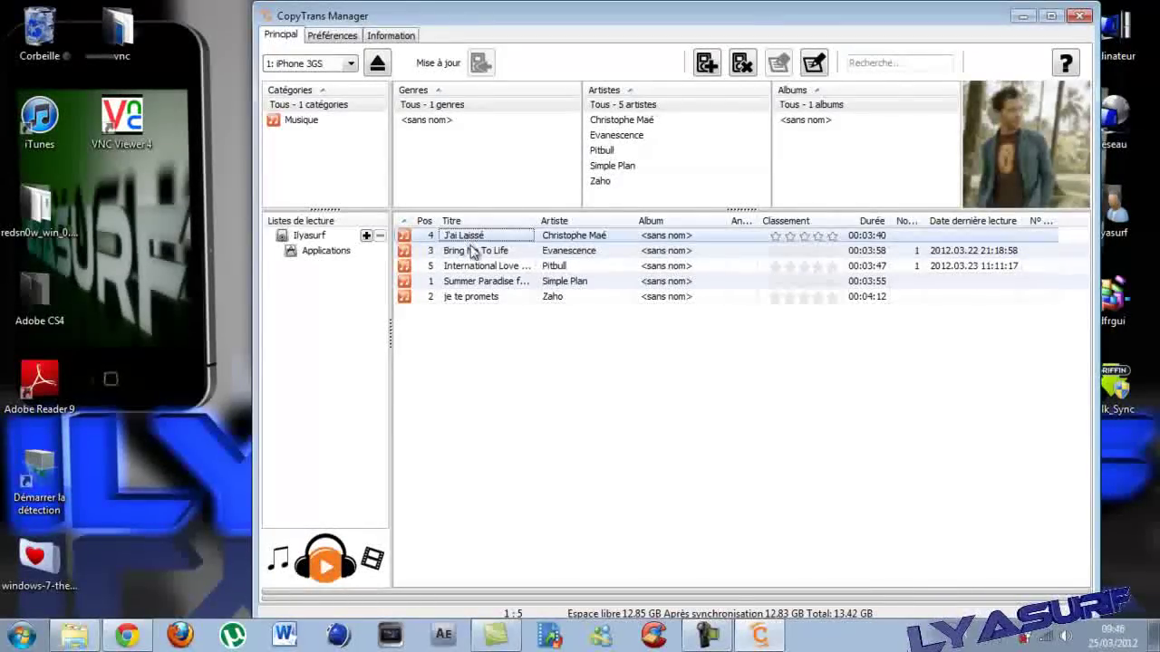
{"action": "left_click", "coordinate": [474, 267]}
{"action": "left_click", "coordinate": [480, 283]}
{"action": "left_click", "coordinate": [476, 297]}
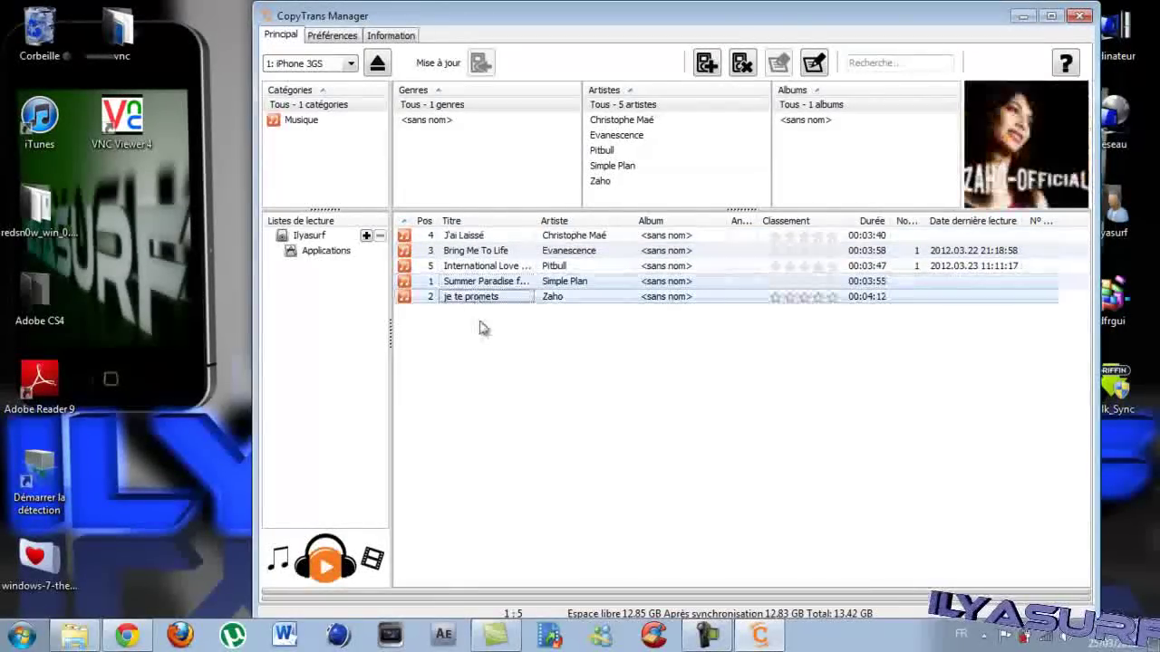
{"action": "left_click", "coordinate": [475, 267]}
{"action": "left_click", "coordinate": [471, 252]}
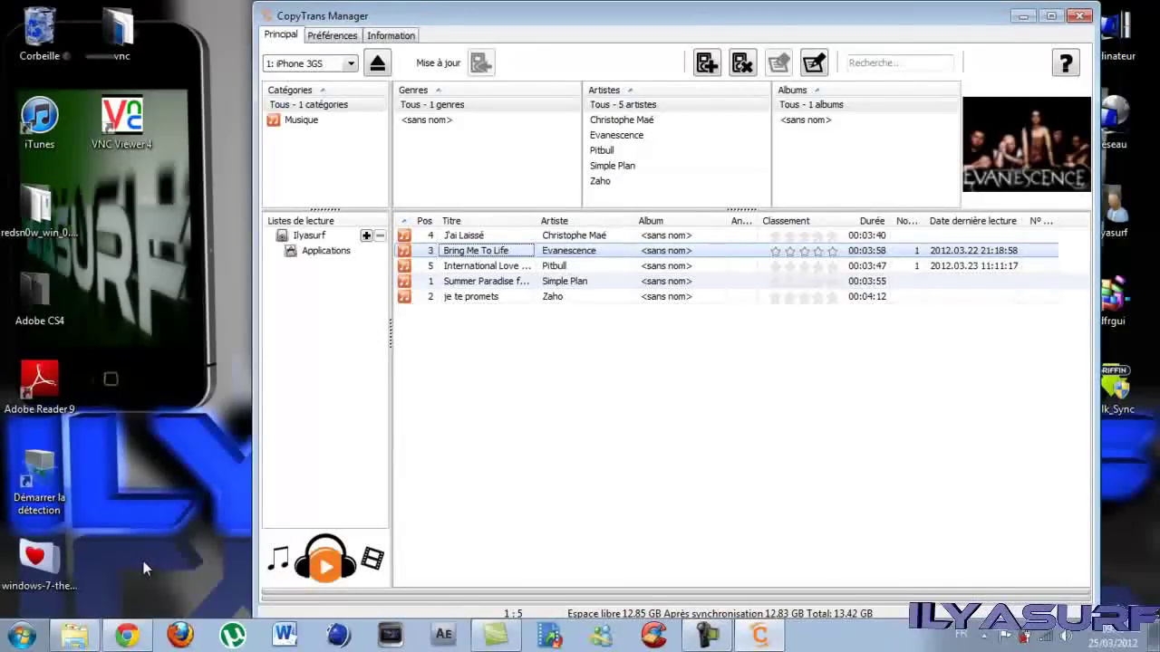
- Add Blur - Woo hoo from the Windows Musique library to the iPhone 3GS track list, and minimize the library window
{"action": "left_click", "coordinate": [22, 635]}
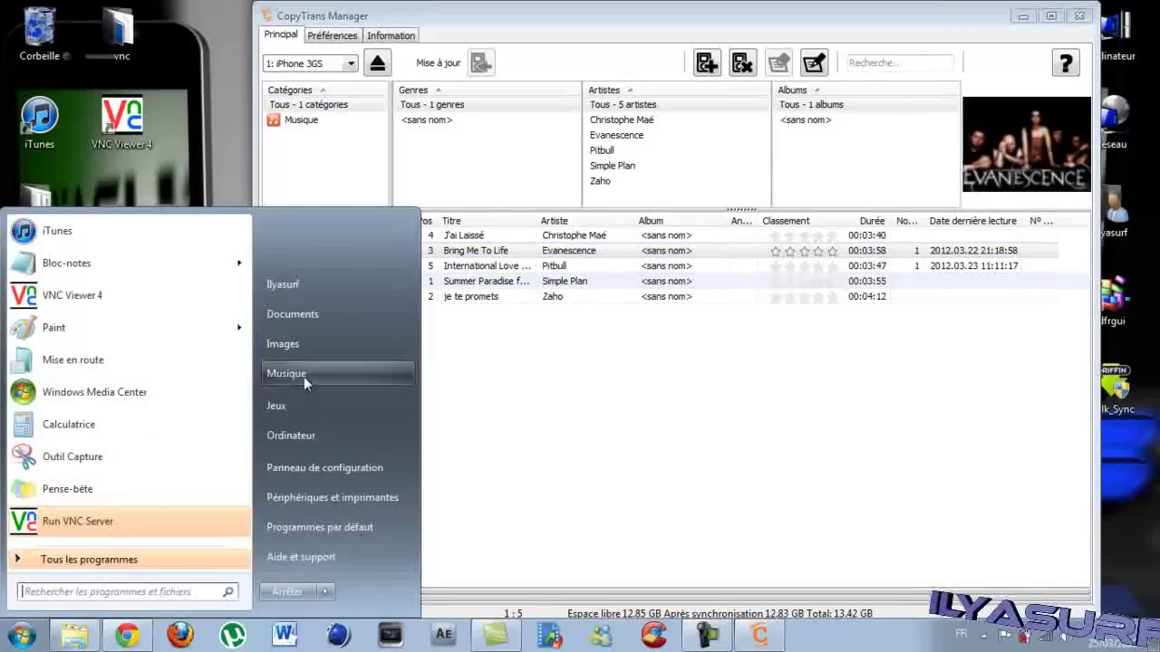
{"action": "left_click", "coordinate": [304, 379]}
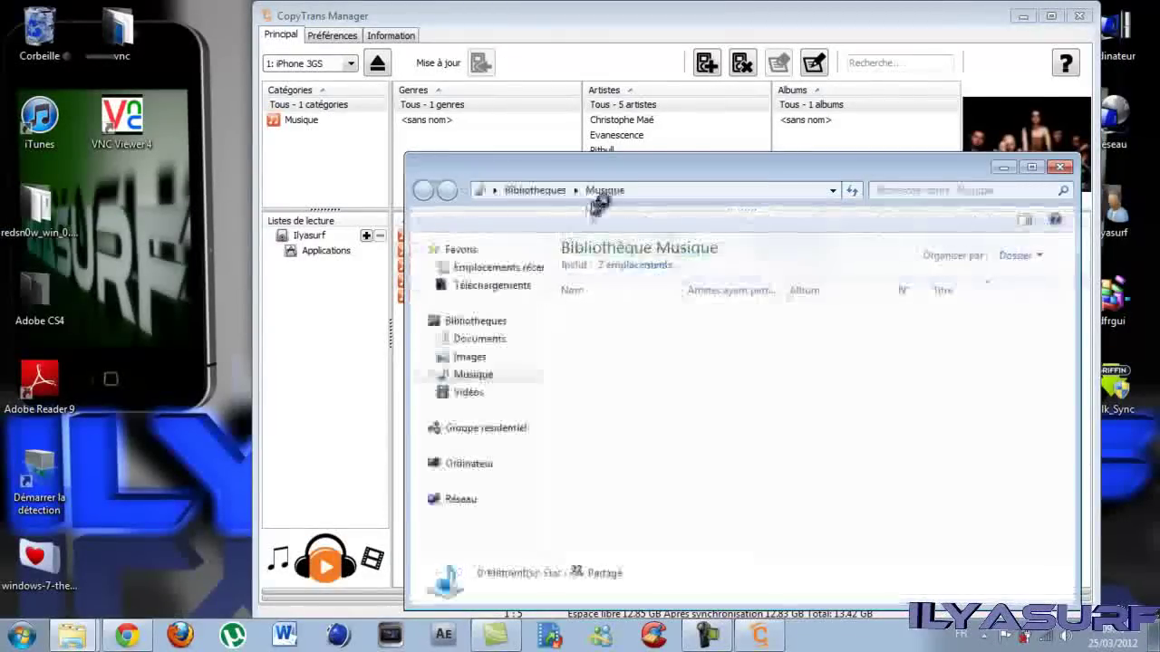
{"action": "left_click_drag", "start_coordinate": [646, 175], "coordinate": [905, 208]}
{"action": "left_click", "coordinate": [886, 390]}
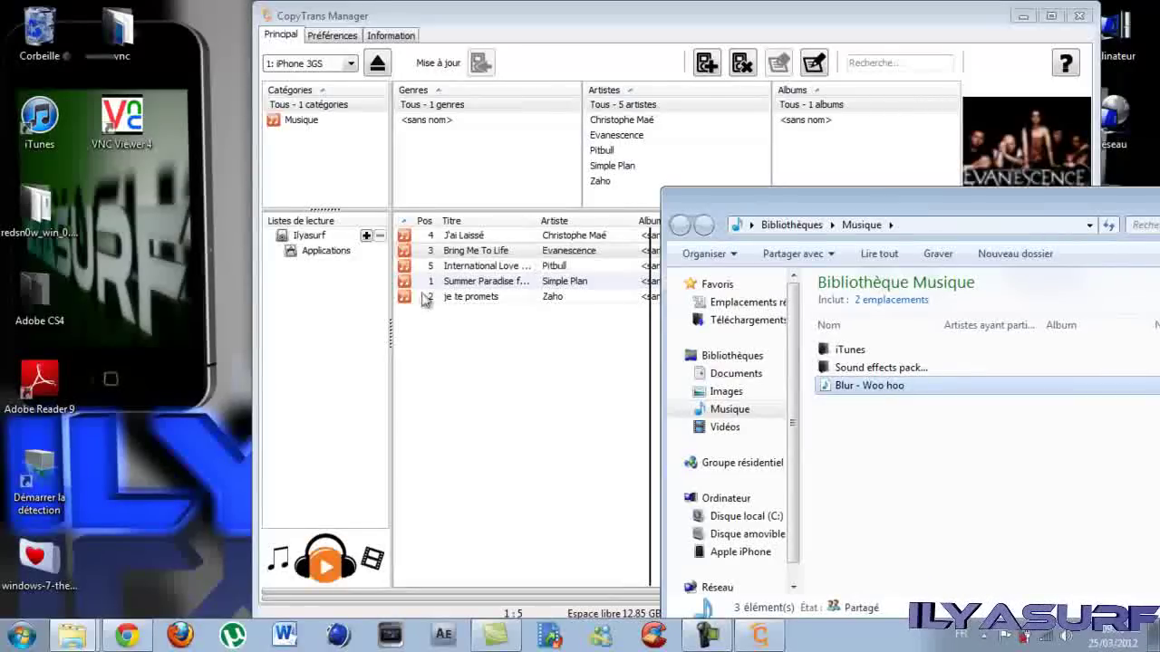
{"action": "left_click_drag", "start_coordinate": [891, 388], "coordinate": [483, 366]}
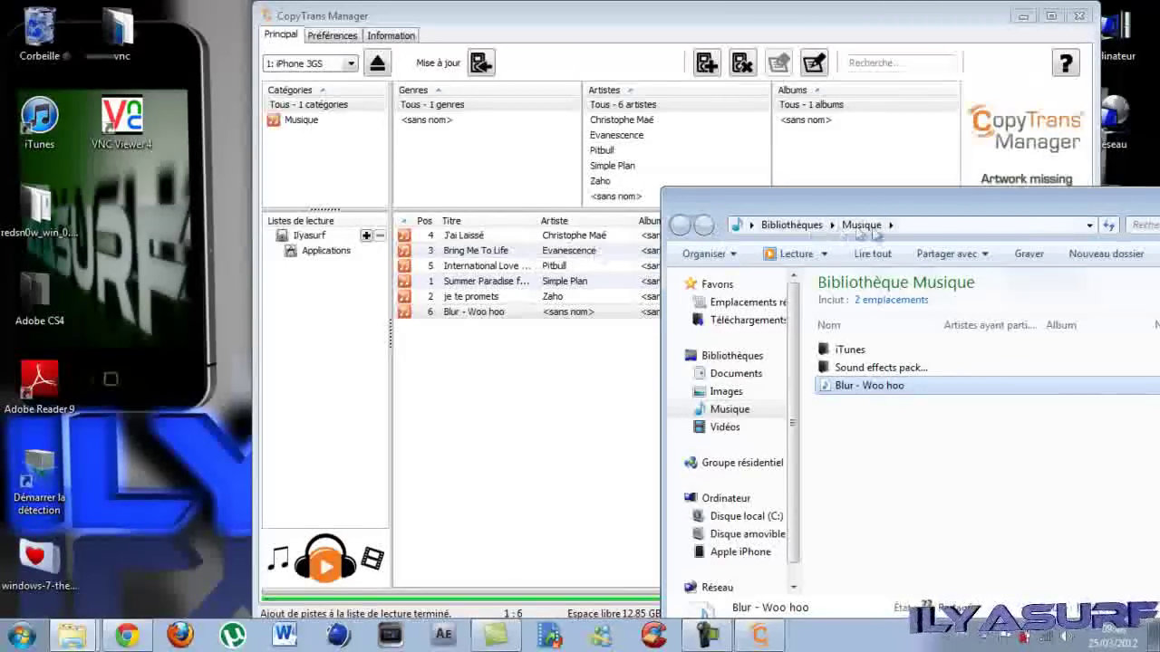
{"action": "left_click_drag", "start_coordinate": [926, 201], "coordinate": [526, 174]}
{"action": "left_click", "coordinate": [861, 175]}
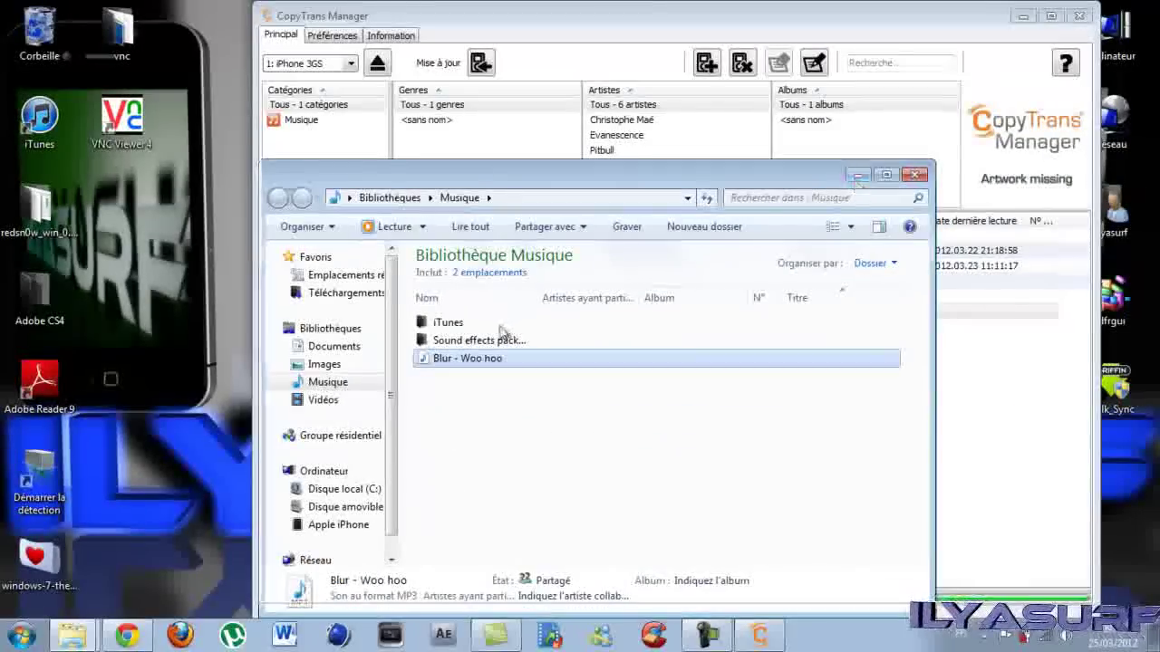
- Open the tag editor for the Blur - Woo hoo track, check its lyrics section and return to the general tags
{"action": "right_click", "coordinate": [512, 316]}
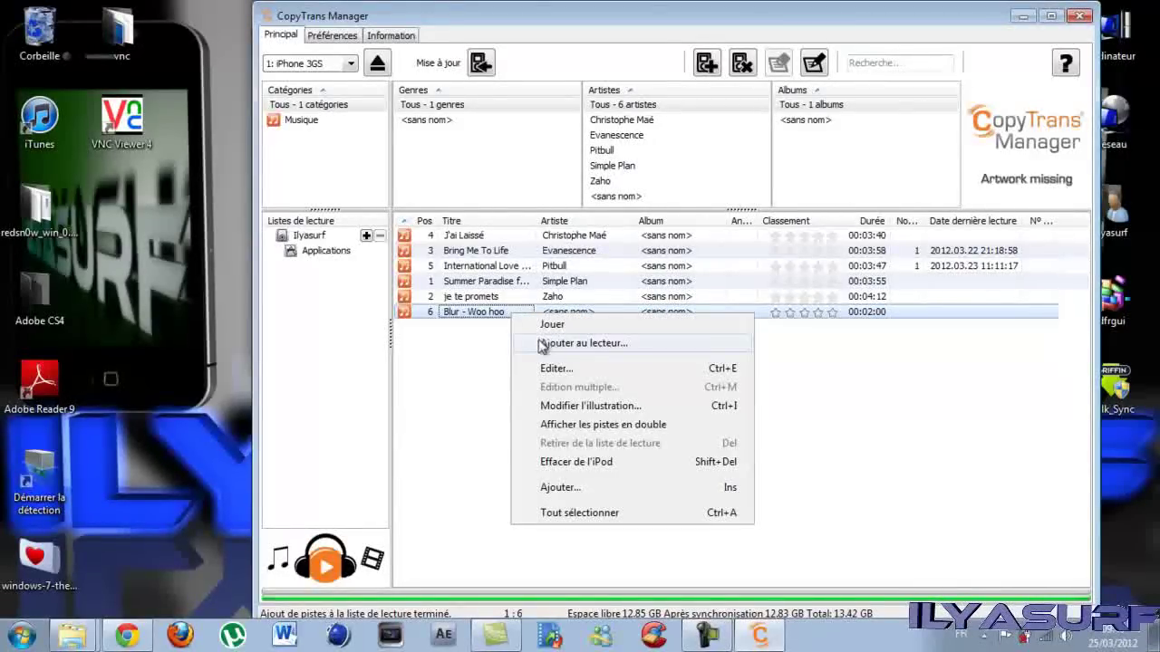
{"action": "left_click", "coordinate": [579, 372]}
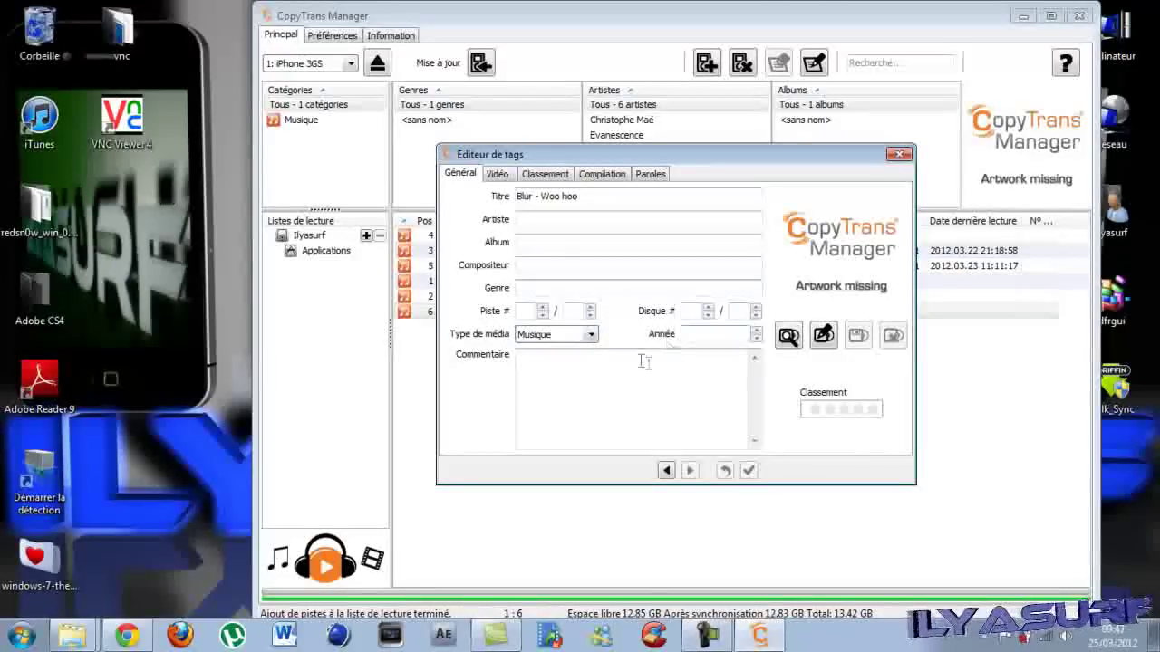
{"action": "left_click", "coordinate": [650, 174]}
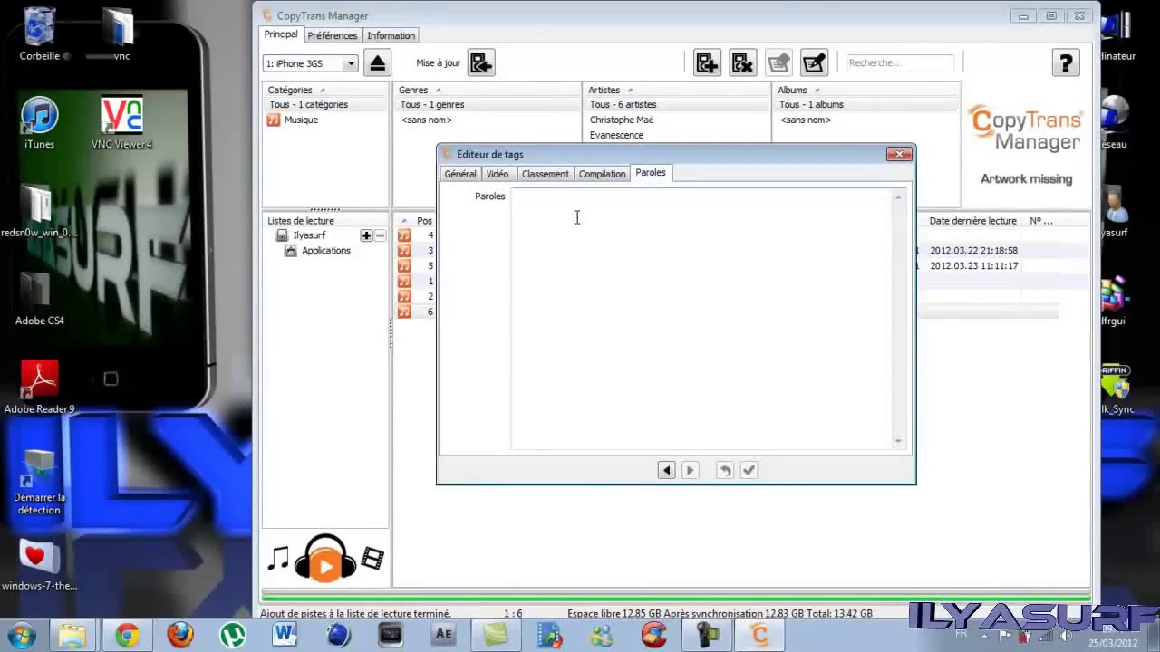
{"action": "left_click", "coordinate": [462, 176]}
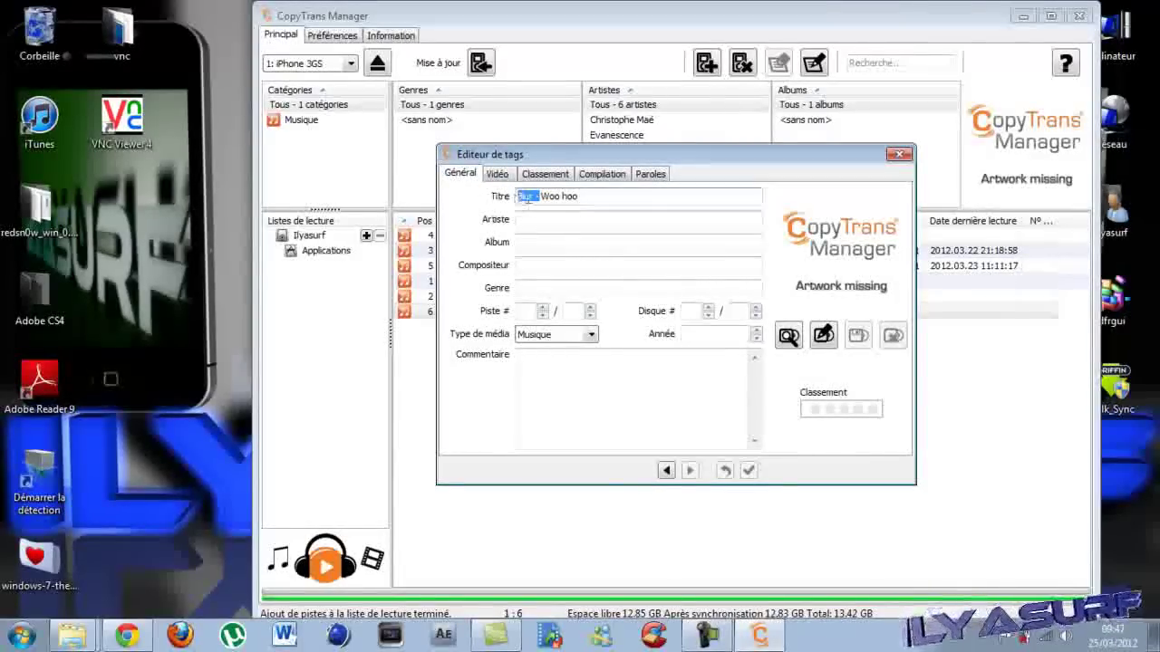
- Move "Blur -" from the title to the artist tag, leaving Woo hoo as the title, and save the tags
{"action": "right_click", "coordinate": [522, 195]}
{"action": "left_click", "coordinate": [566, 252]}
{"action": "left_click", "coordinate": [540, 219]}
{"action": "right_click", "coordinate": [538, 215]}
{"action": "left_click", "coordinate": [569, 291]}
{"action": "left_click_drag", "start_coordinate": [541, 197], "coordinate": [515, 198]}
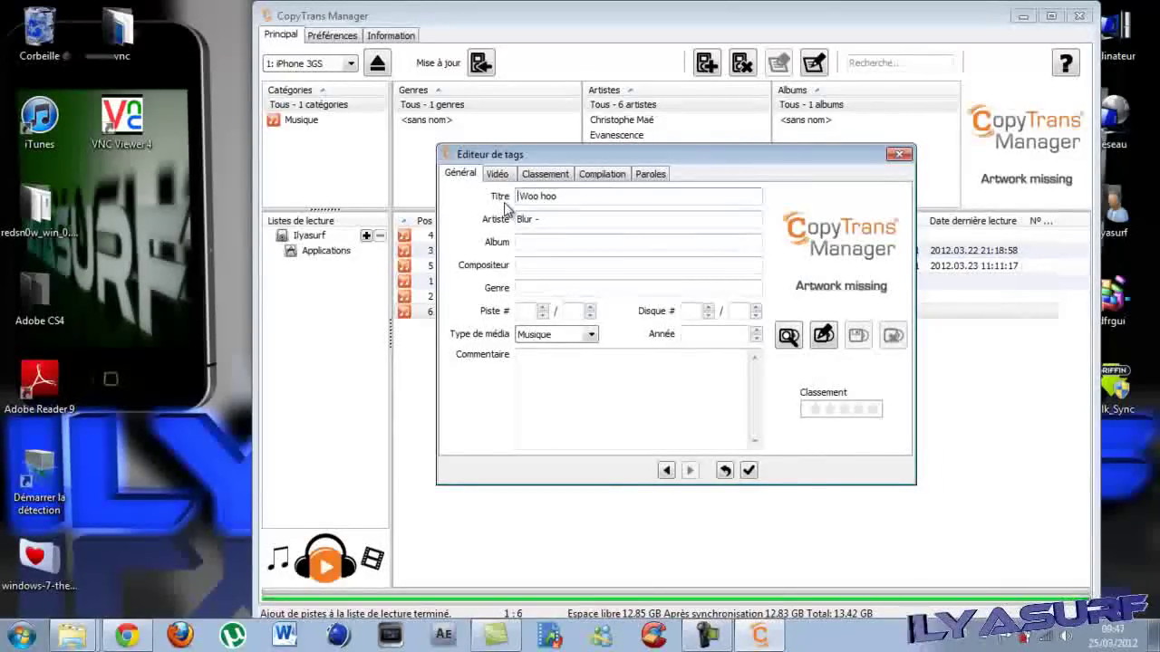
{"action": "left_click", "coordinate": [749, 470]}
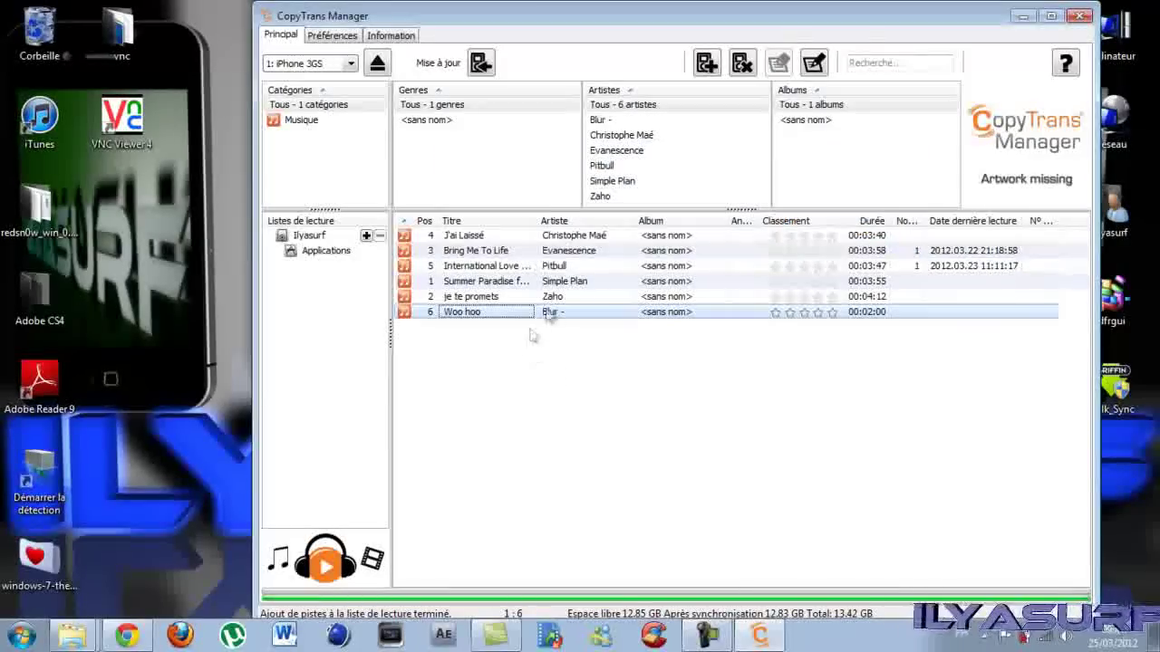
- Compare the artwork of je te promets and Summer Paradise with that of the Woo hoo track
{"action": "left_click", "coordinate": [460, 296]}
{"action": "left_click", "coordinate": [467, 281]}
{"action": "left_click", "coordinate": [482, 297]}
{"action": "left_click", "coordinate": [483, 312]}
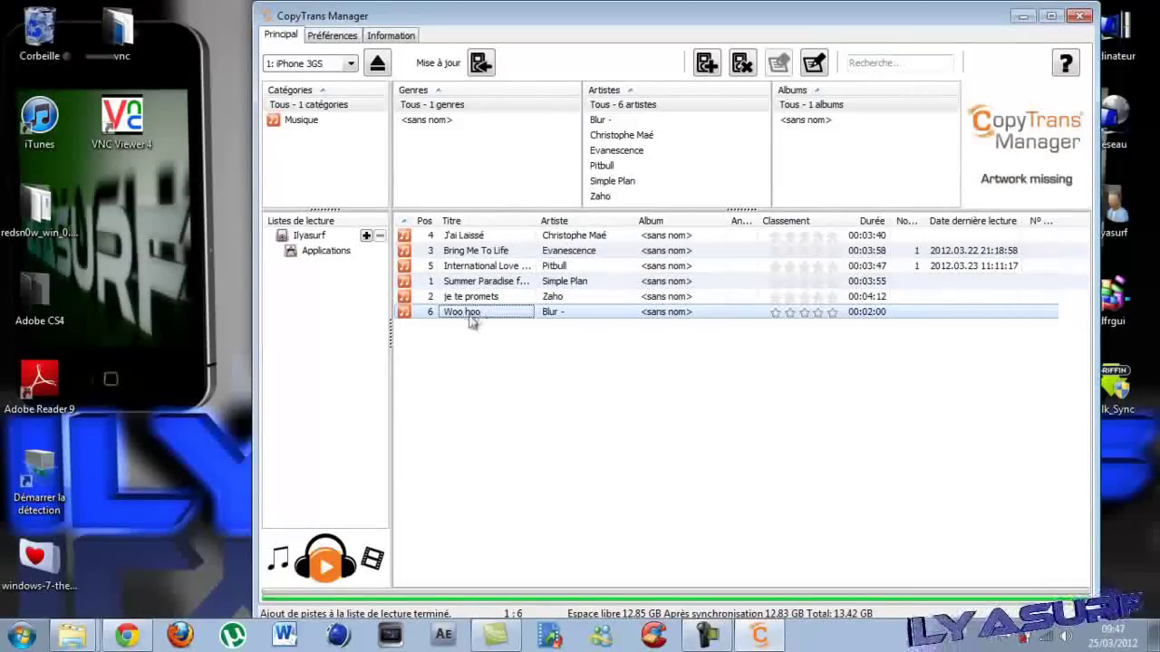
- Switch to Chrome and search Google Images for "blur" in a new tab
{"action": "left_click", "coordinate": [127, 634]}
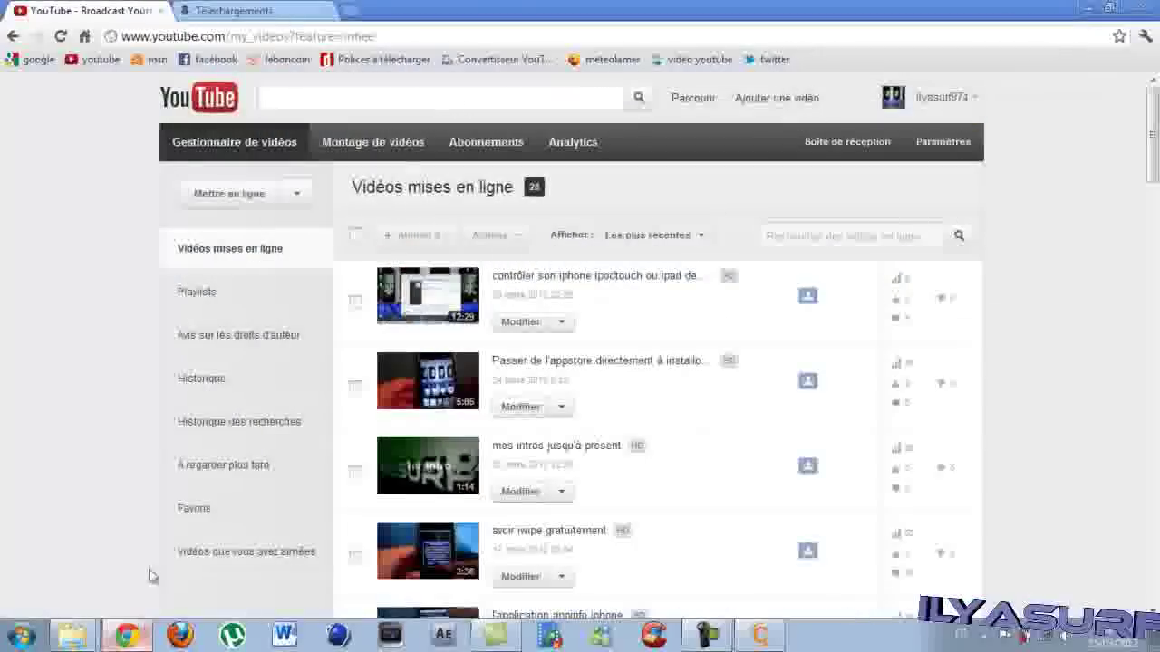
{"action": "left_click", "coordinate": [348, 11]}
{"action": "left_click", "coordinate": [47, 65]}
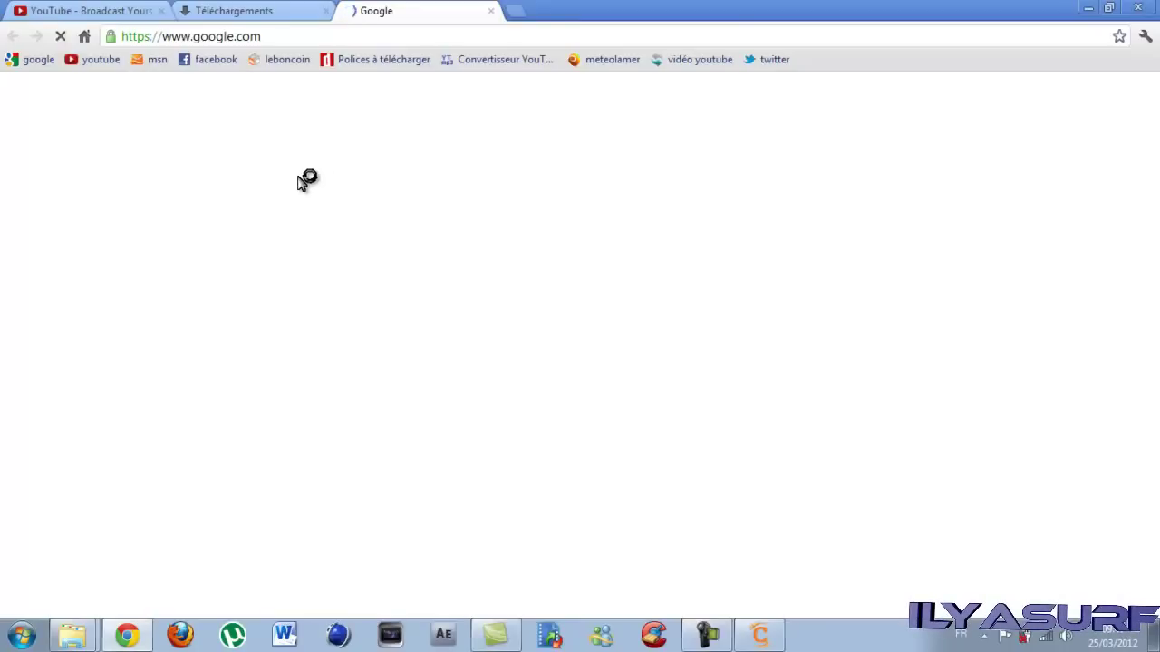
{"action": "left_click", "coordinate": [367, 344]}
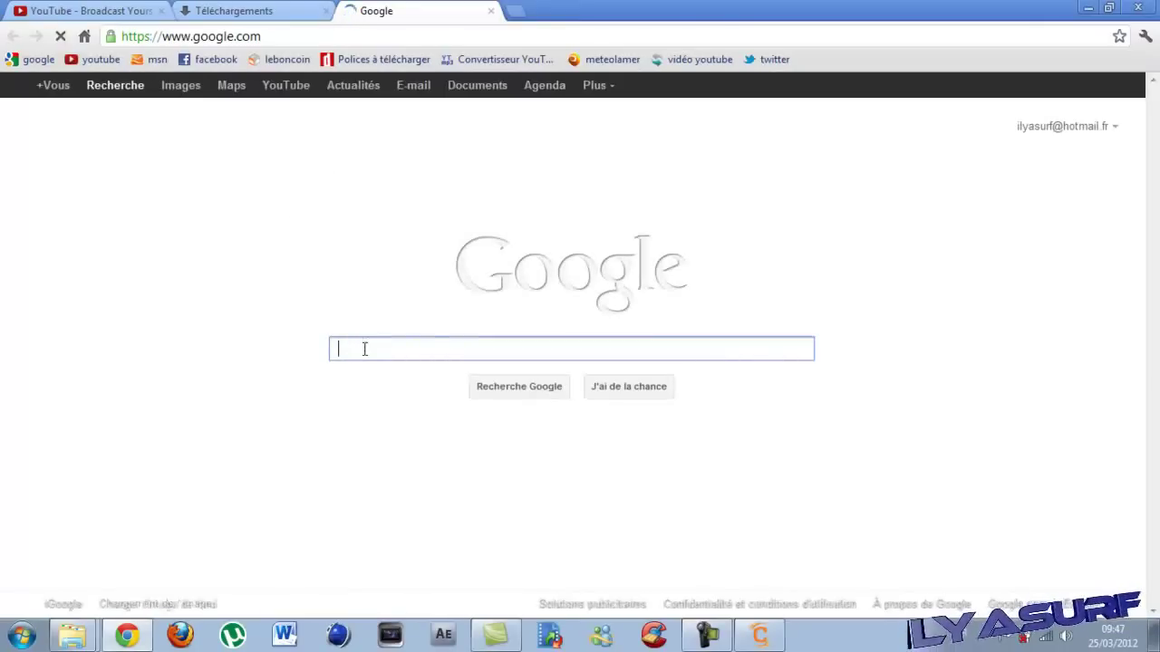
{"action": "type", "text": "blur"}
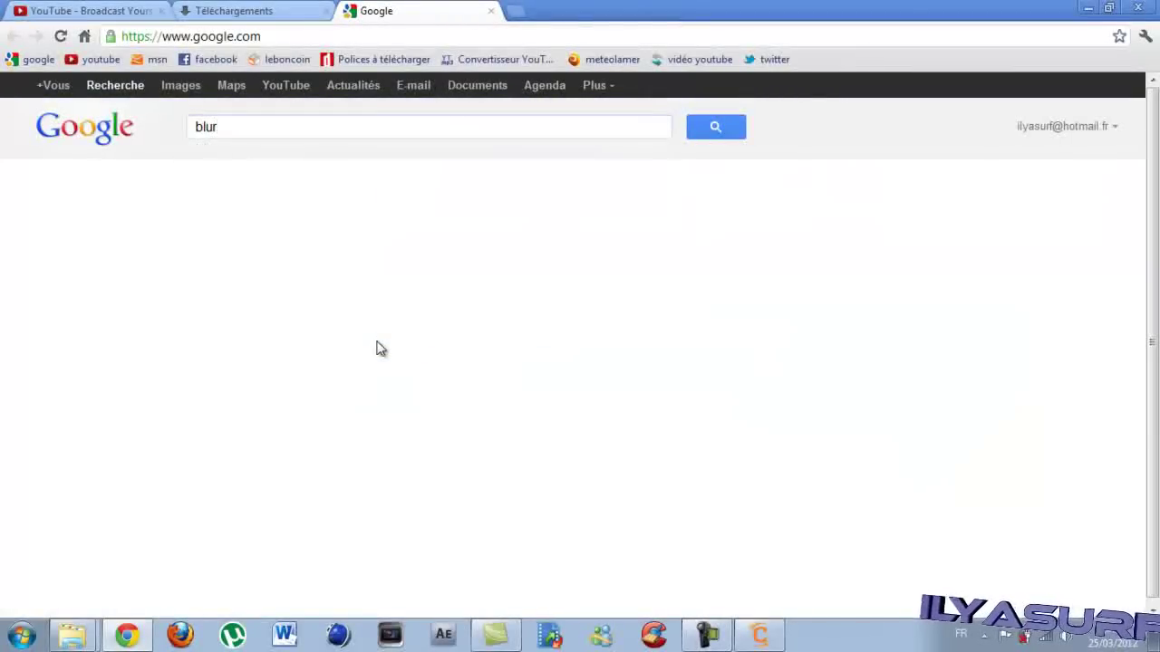
{"action": "left_click", "coordinate": [180, 90]}
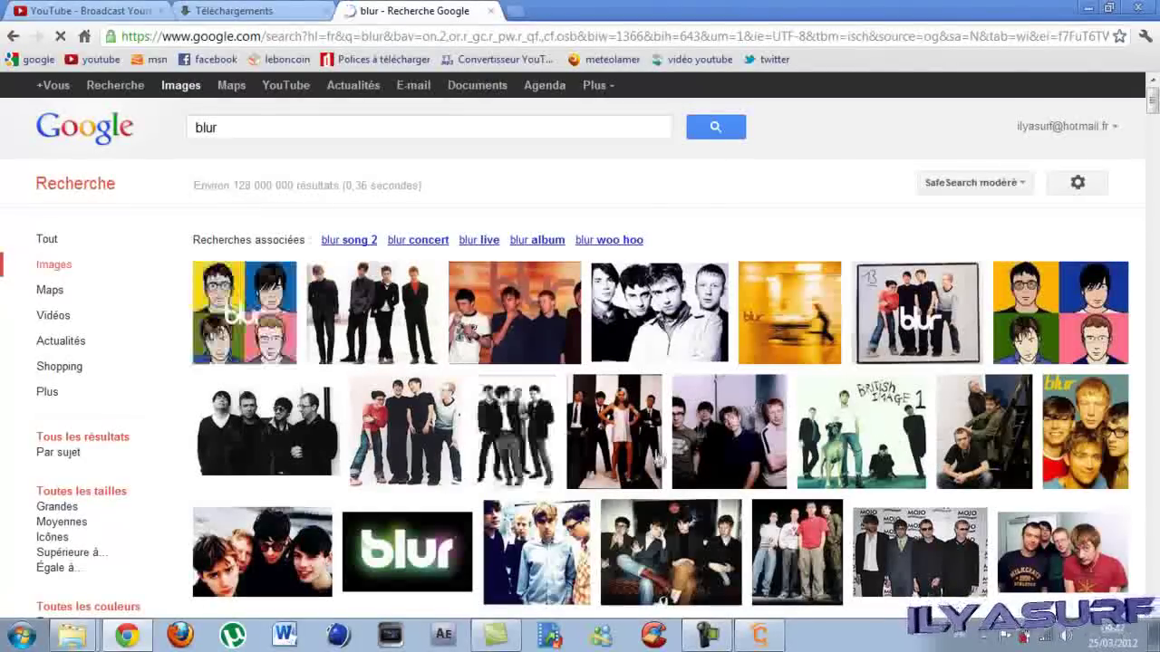
- Save the glowing Blur logo image as BLUR_logo_RENDERED_color in the Téléchargements folder
{"action": "left_click", "coordinate": [420, 540]}
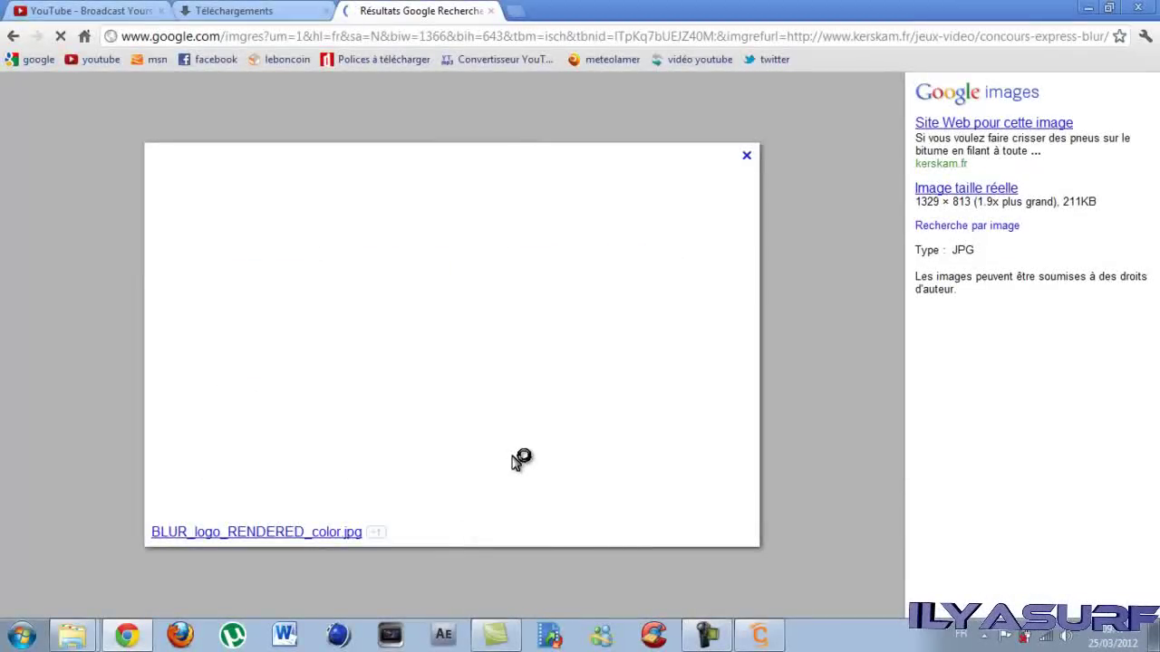
{"action": "right_click", "coordinate": [505, 396]}
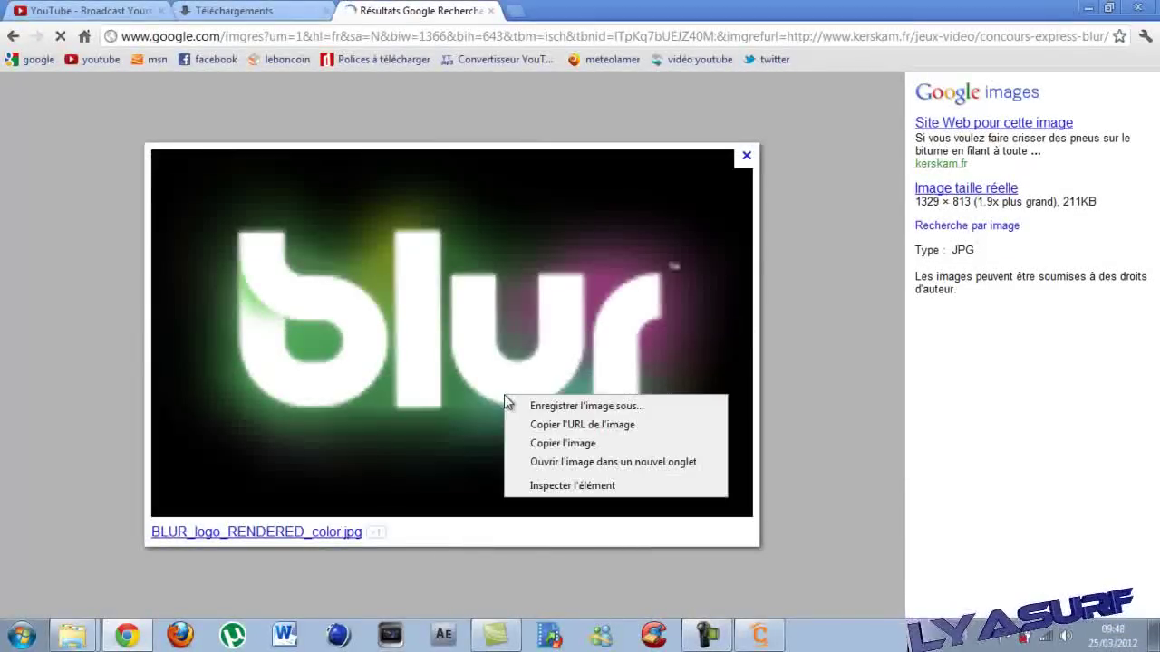
{"action": "left_click", "coordinate": [558, 413]}
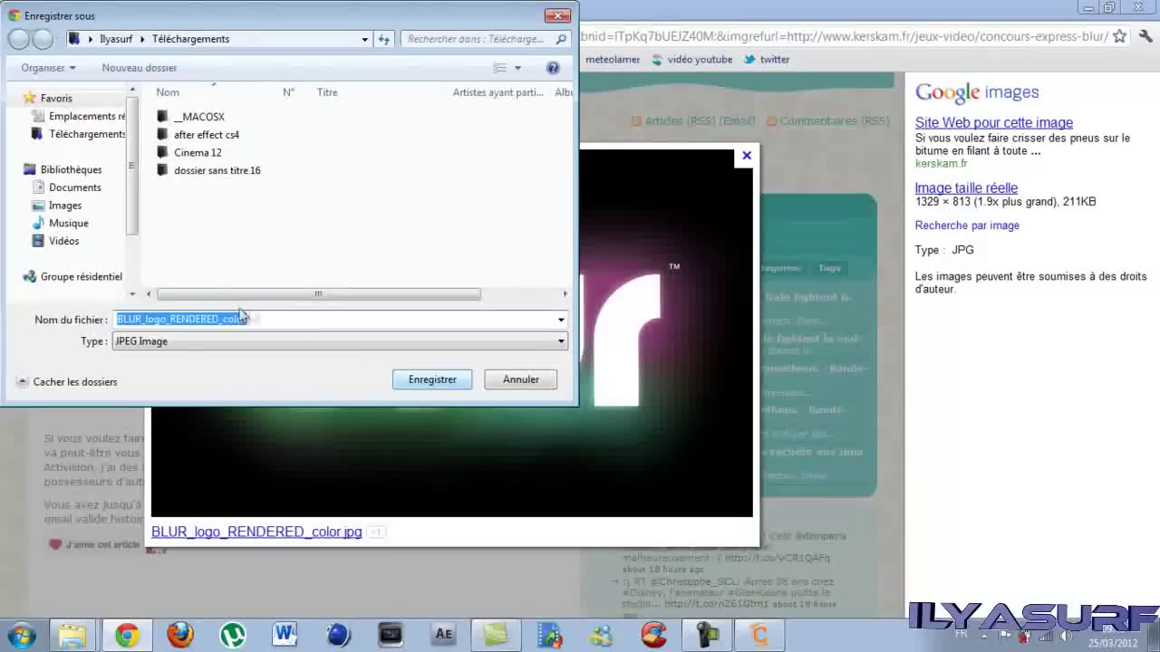
{"action": "left_click", "coordinate": [468, 389]}
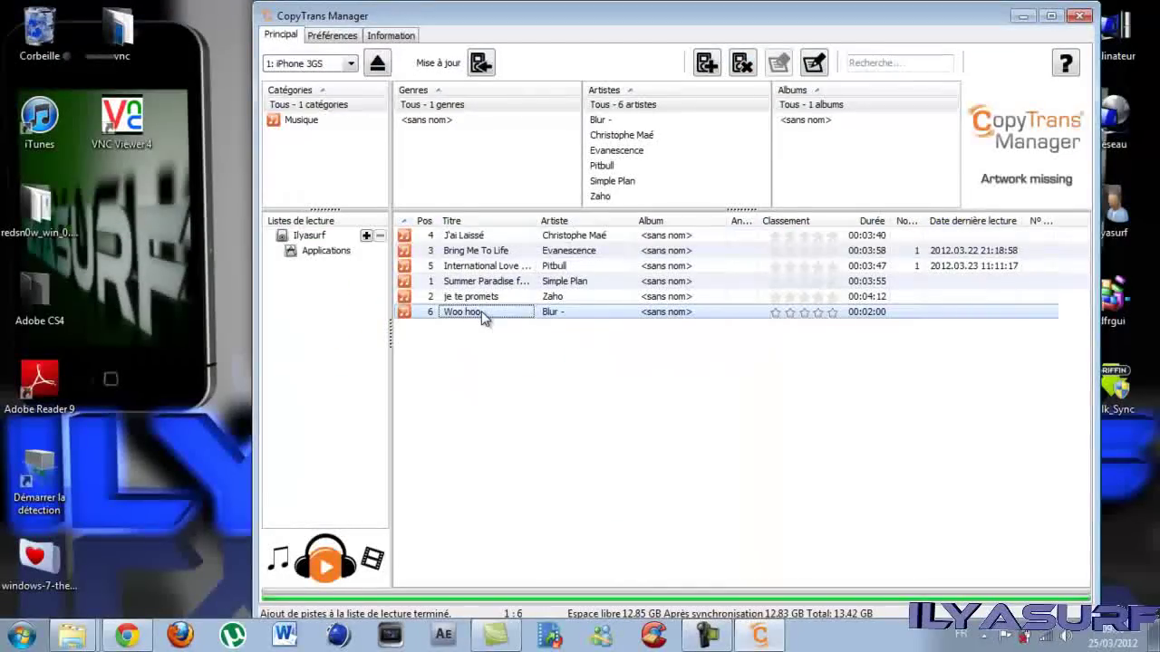
- In CopyTrans Manager, set BLUR_logo_RENDERED_color from the Téléchargements folder as the Woo hoo track's artwork
{"action": "right_click", "coordinate": [481, 311]}
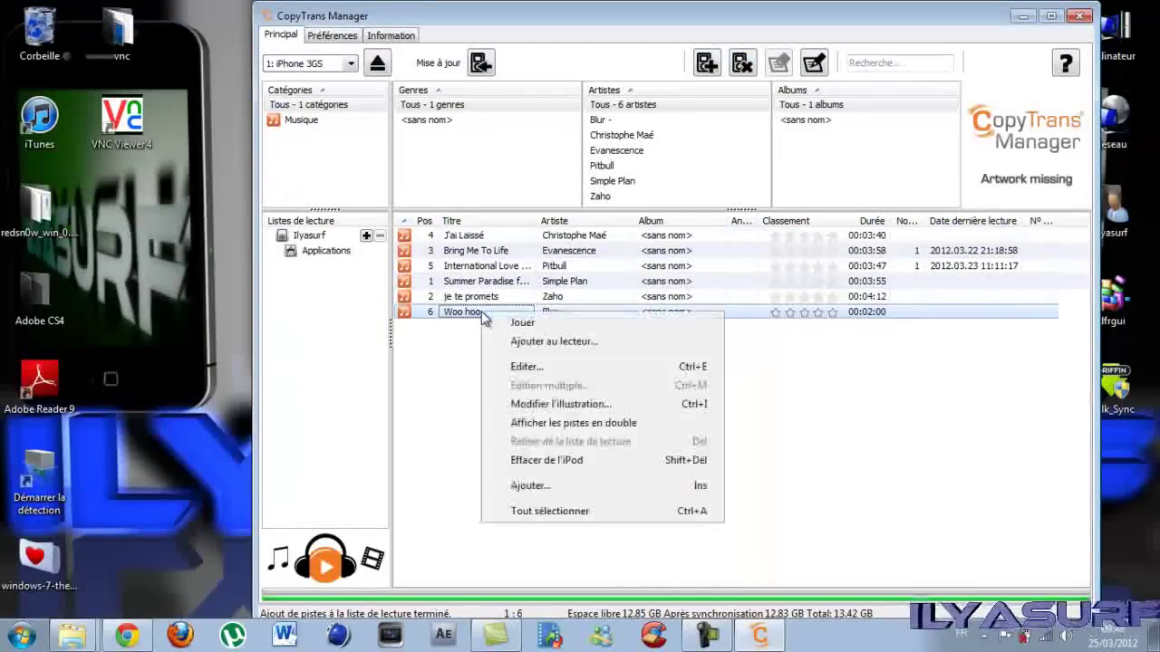
{"action": "left_click", "coordinate": [595, 405]}
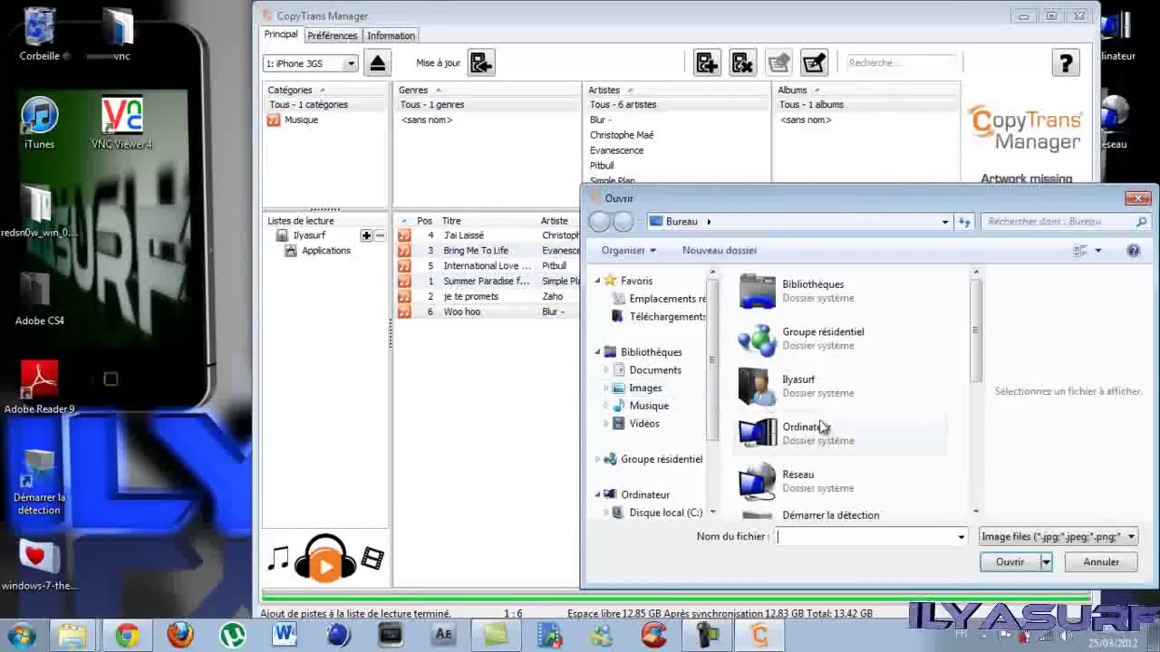
{"action": "left_click", "coordinate": [823, 428]}
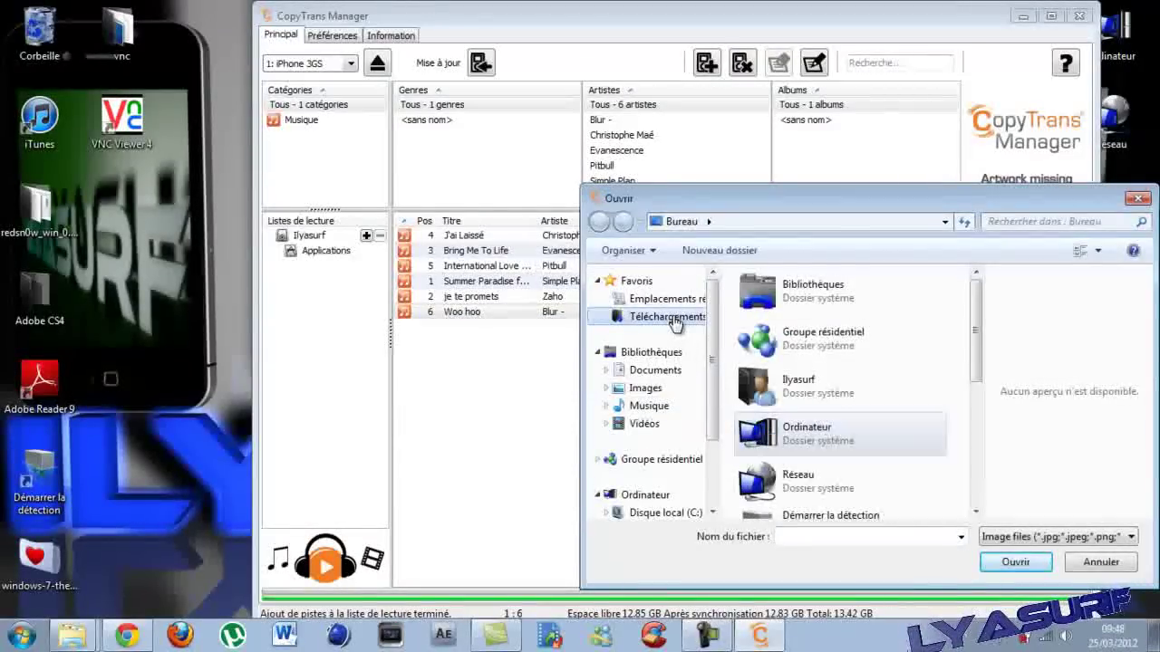
{"action": "left_click", "coordinate": [668, 317]}
{"action": "left_click", "coordinate": [802, 372]}
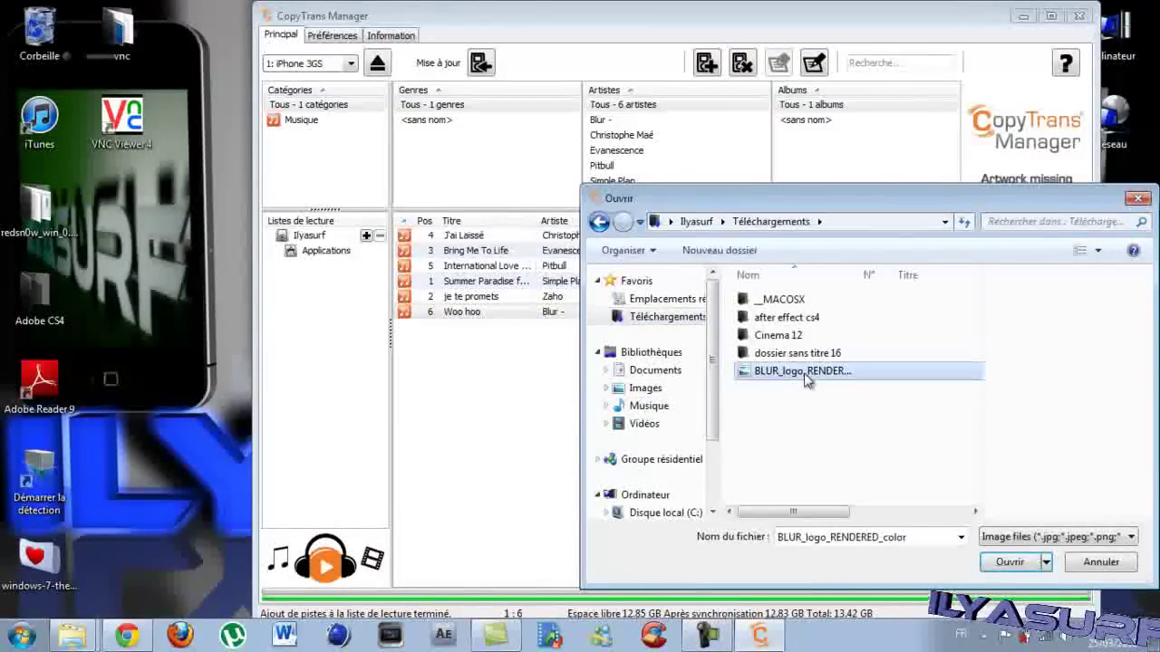
{"action": "left_click", "coordinate": [1009, 562]}
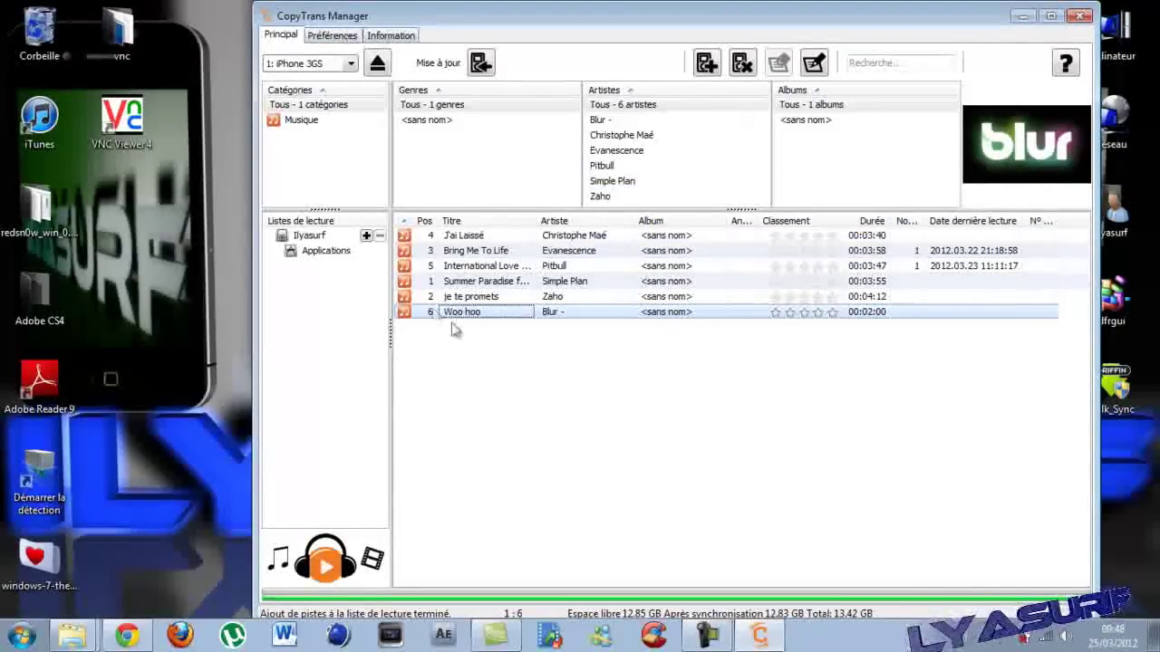
- View the artwork of the Summer Paradise and je te promets tracks
{"action": "left_click", "coordinate": [489, 296]}
{"action": "left_click", "coordinate": [487, 284]}
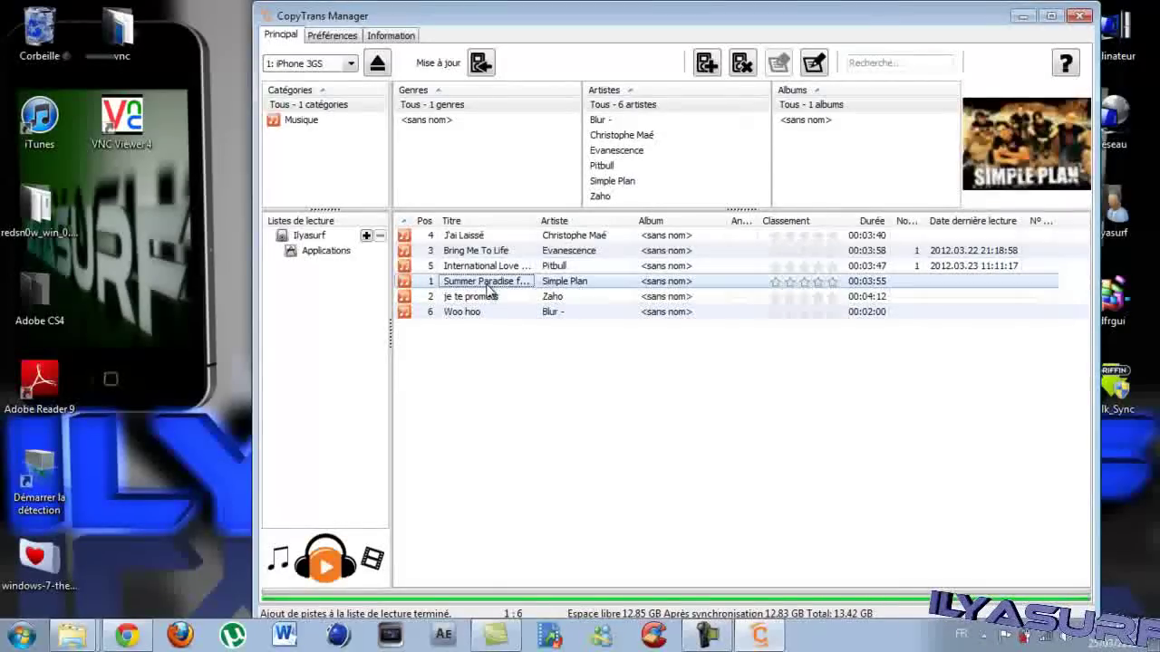
{"action": "left_click", "coordinate": [489, 296]}
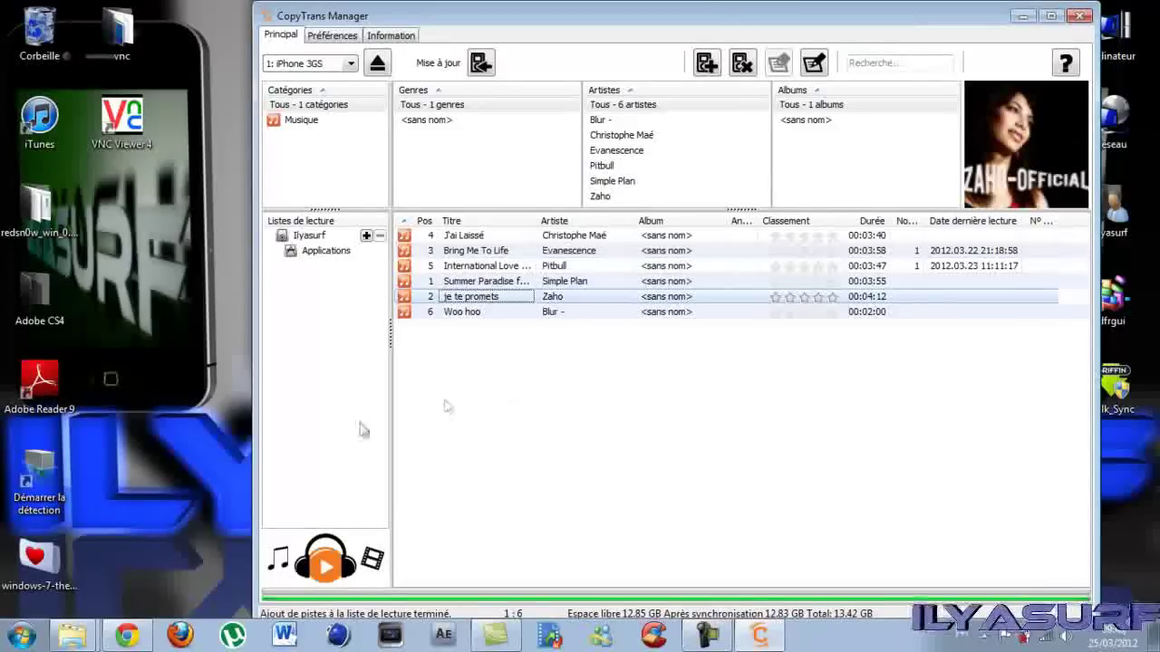
- Switch to Chrome and search Google for "zaho je te promet parole"
{"action": "left_click", "coordinate": [127, 635]}
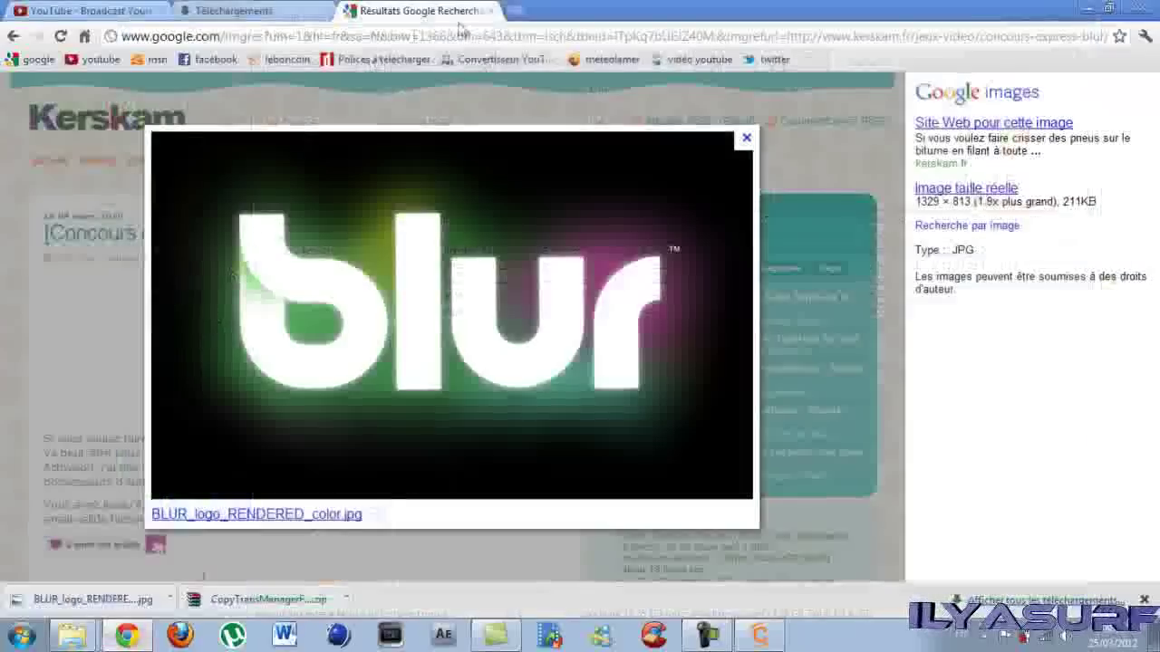
{"action": "left_click", "coordinate": [37, 60]}
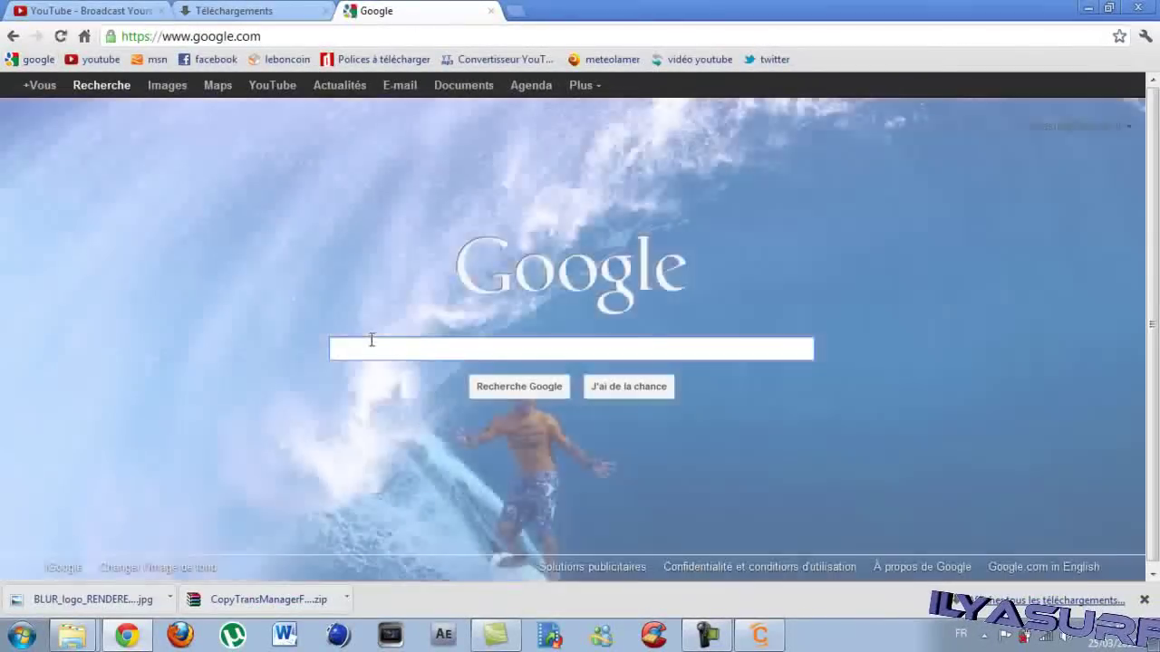
{"action": "left_click", "coordinate": [371, 340]}
{"action": "type", "text": "zaho"}
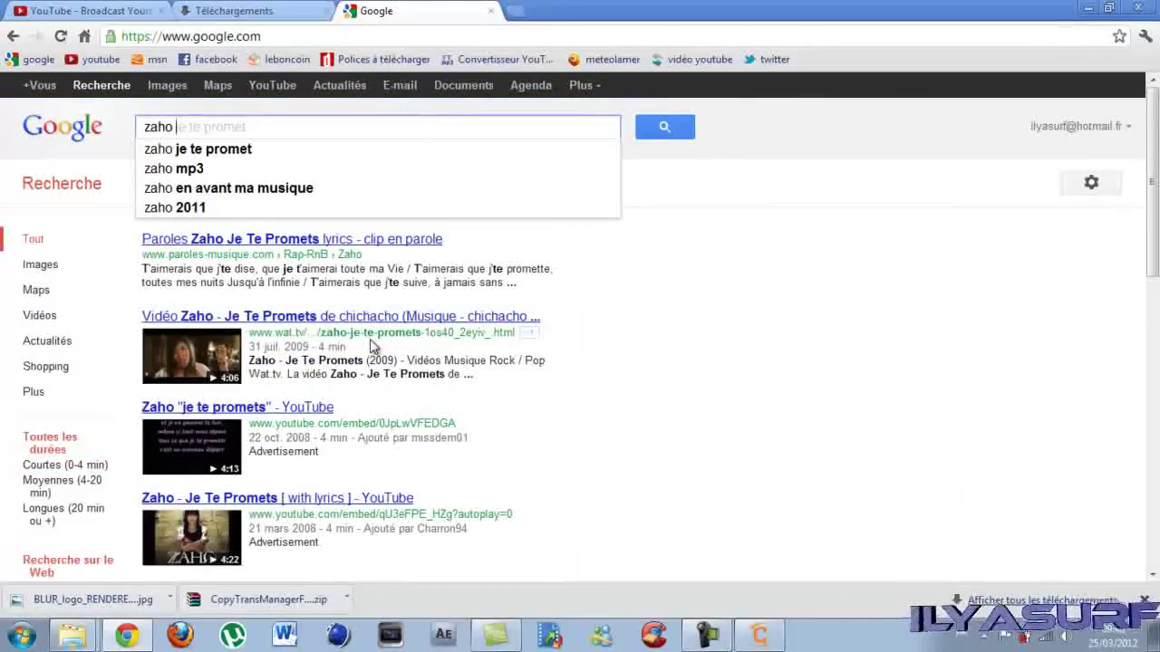
{"action": "key", "text": "Down"}
{"action": "type", "text": "pa"}
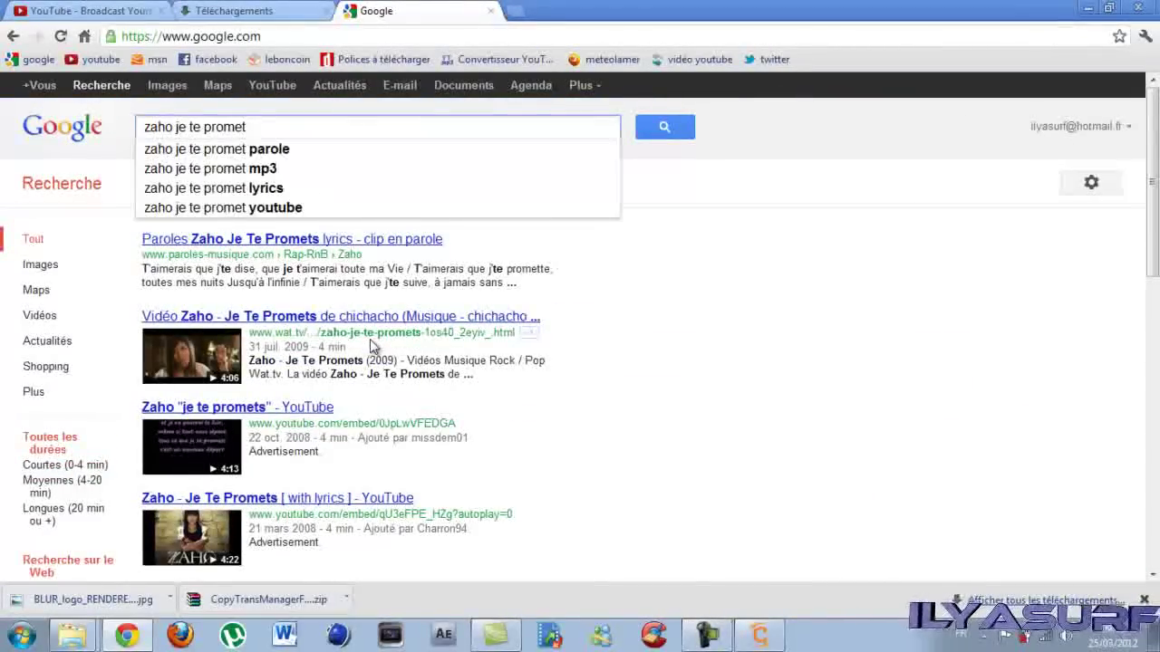
{"action": "key", "text": "Down"}
{"action": "key", "text": "Return"}
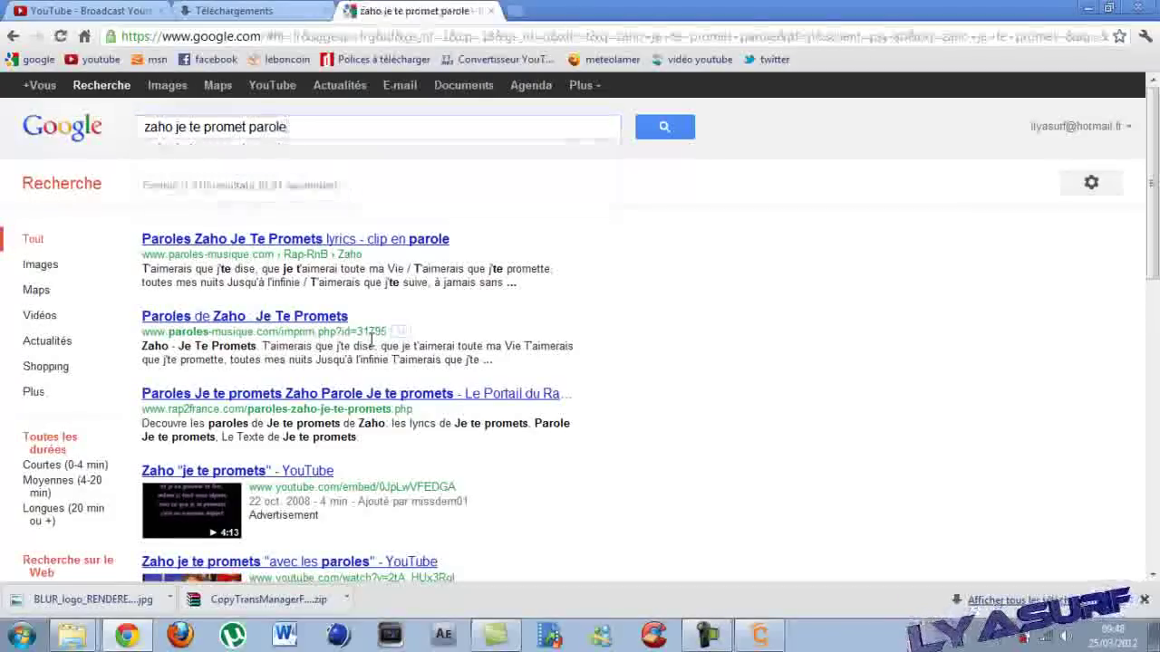
- Open the paroles-musique.com lyrics page for Zaho's Je Te Promets and close the downloads bar
{"action": "left_click", "coordinate": [228, 240]}
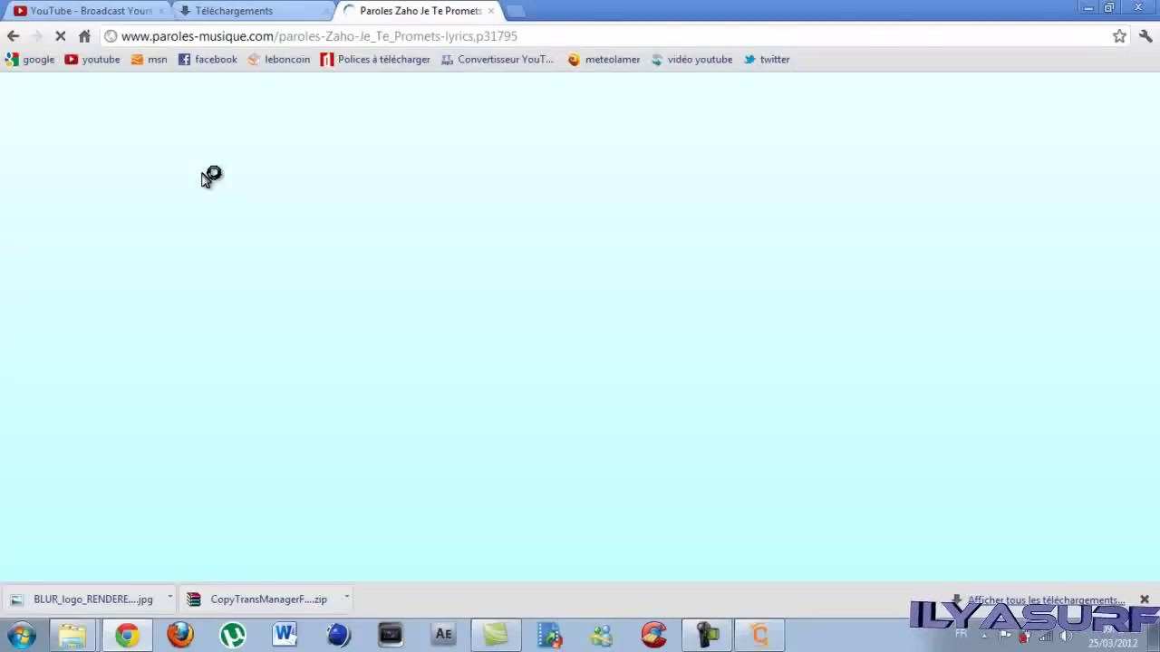
{"action": "left_click", "coordinate": [1145, 602]}
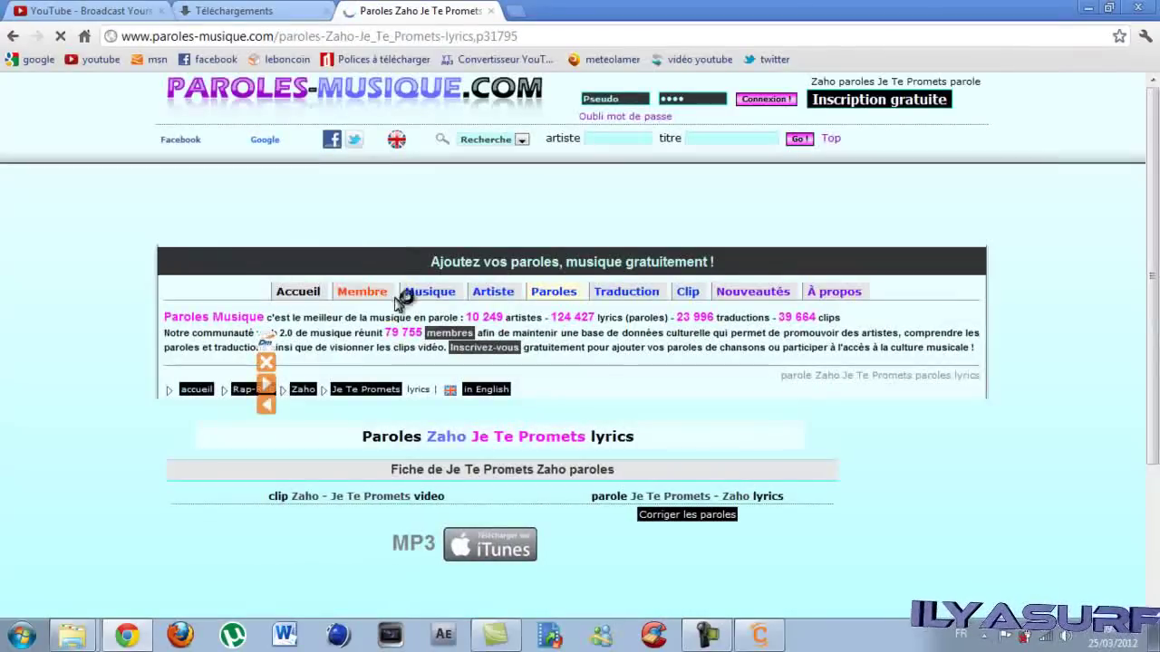
{"action": "scroll", "coordinate": [272, 363], "scroll_direction": "down", "scroll_amount": 3}
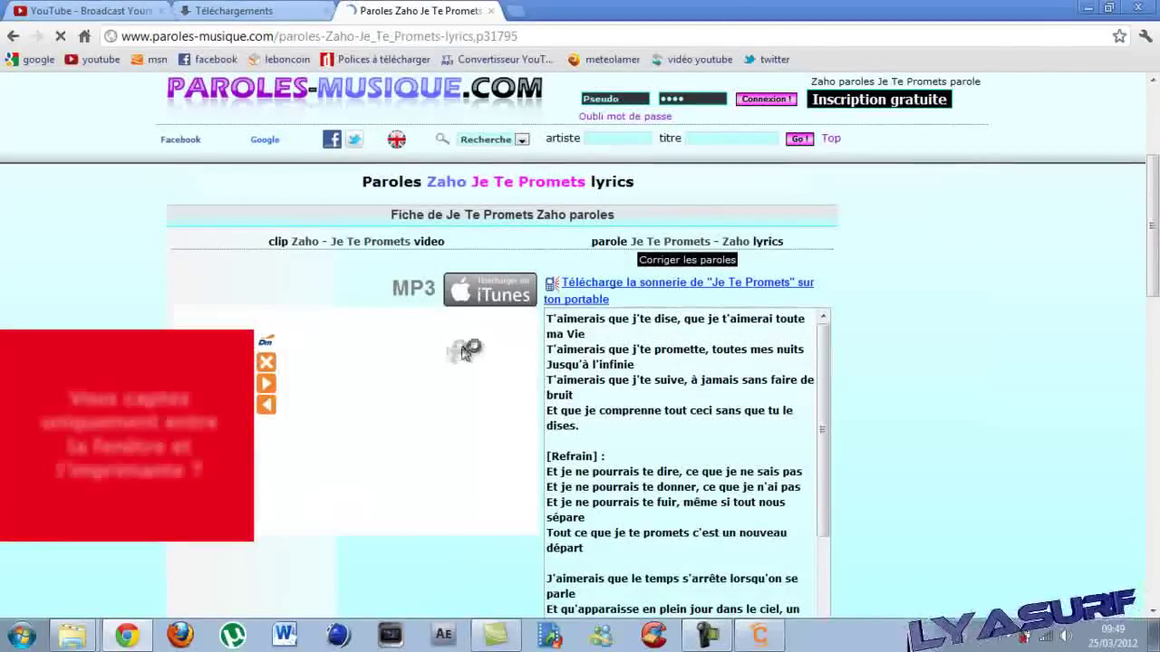
{"action": "scroll", "coordinate": [689, 381], "scroll_direction": "down", "scroll_amount": 3}
- Select the complete Je Te Promets lyrics, from the last line back to the first, and copy them
{"action": "left_click_drag", "start_coordinate": [834, 402], "coordinate": [721, 532]}
{"action": "scroll", "coordinate": [721, 532], "scroll_direction": "down", "scroll_amount": 2}
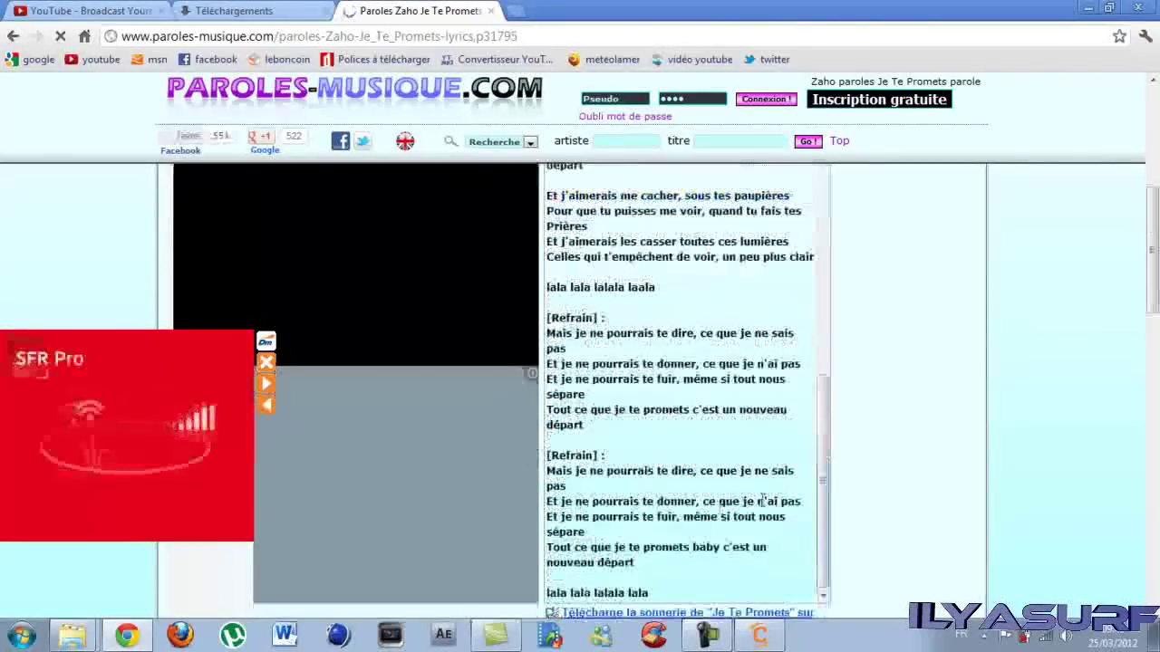
{"action": "left_click_drag", "start_coordinate": [640, 590], "coordinate": [562, 99]}
{"action": "left_click", "coordinate": [570, 77]}
{"action": "mouse_move", "coordinate": [549, 172]}
{"action": "left_mouse_down"}
{"action": "mouse_move", "coordinate": [562, 100]}
{"action": "mouse_move", "coordinate": [548, 172]}
{"action": "left_mouse_up"}
{"action": "right_click", "coordinate": [601, 191]}
{"action": "left_click", "coordinate": [633, 201]}
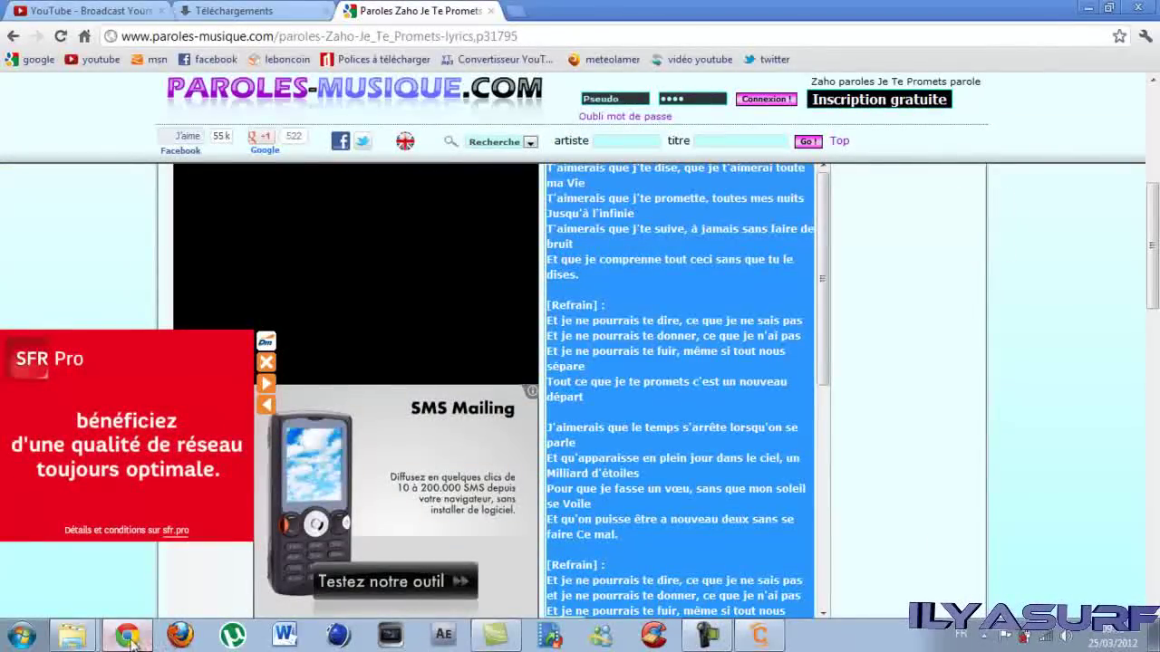
- Switch to CopyTrans Manager, paste the copied lyrics into the je te promets track's Paroles tag and save the tag changes
{"action": "left_click", "coordinate": [777, 641]}
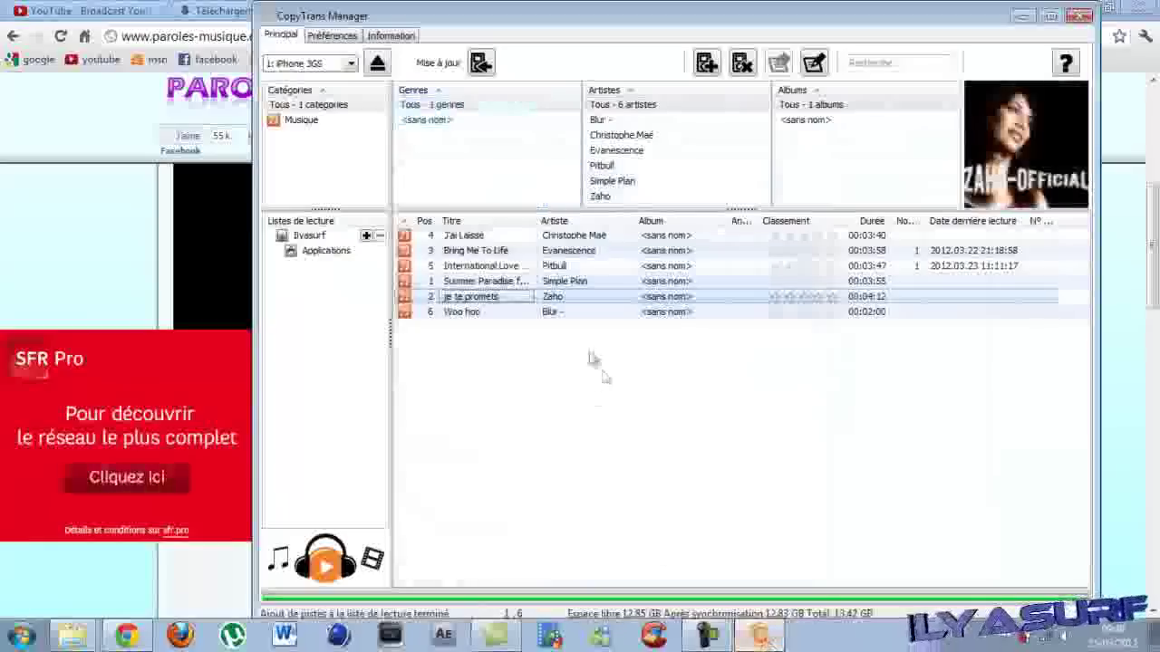
{"action": "right_click", "coordinate": [481, 297]}
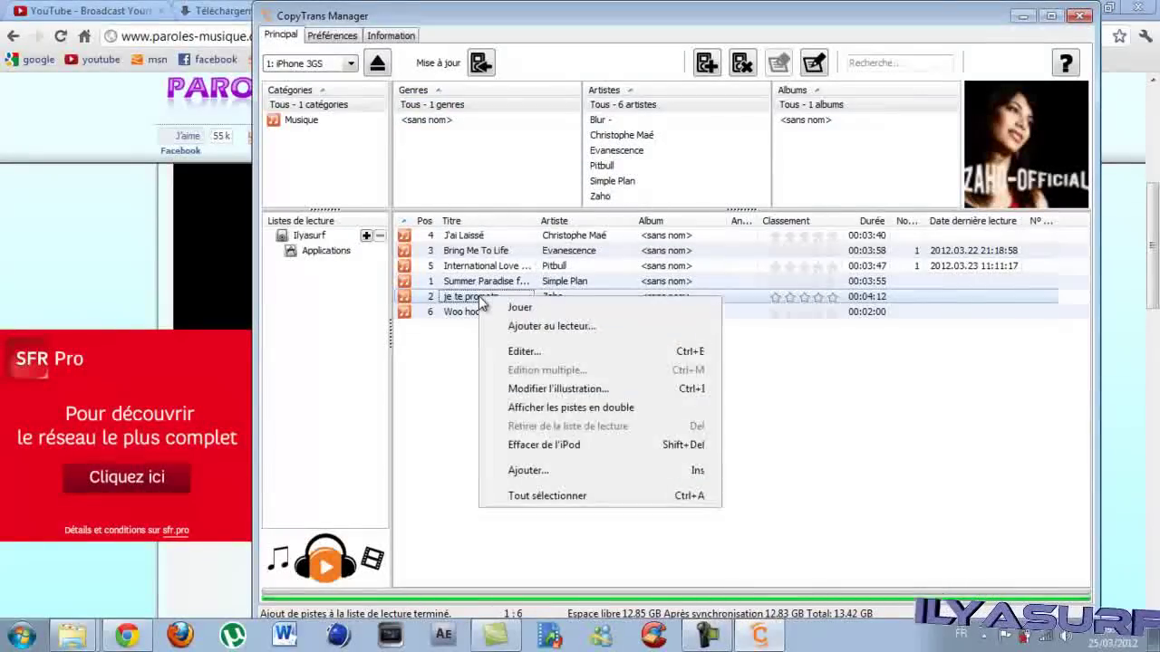
{"action": "left_click", "coordinate": [524, 352]}
{"action": "left_click", "coordinate": [650, 173]}
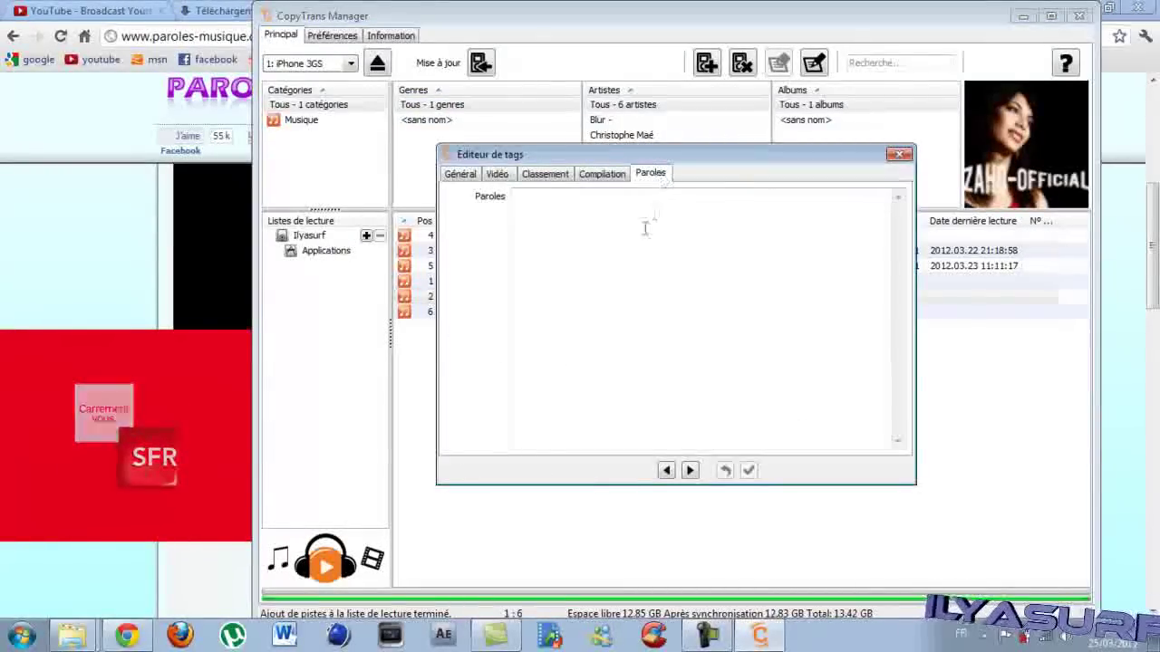
{"action": "right_click", "coordinate": [644, 231]}
{"action": "left_click", "coordinate": [686, 302]}
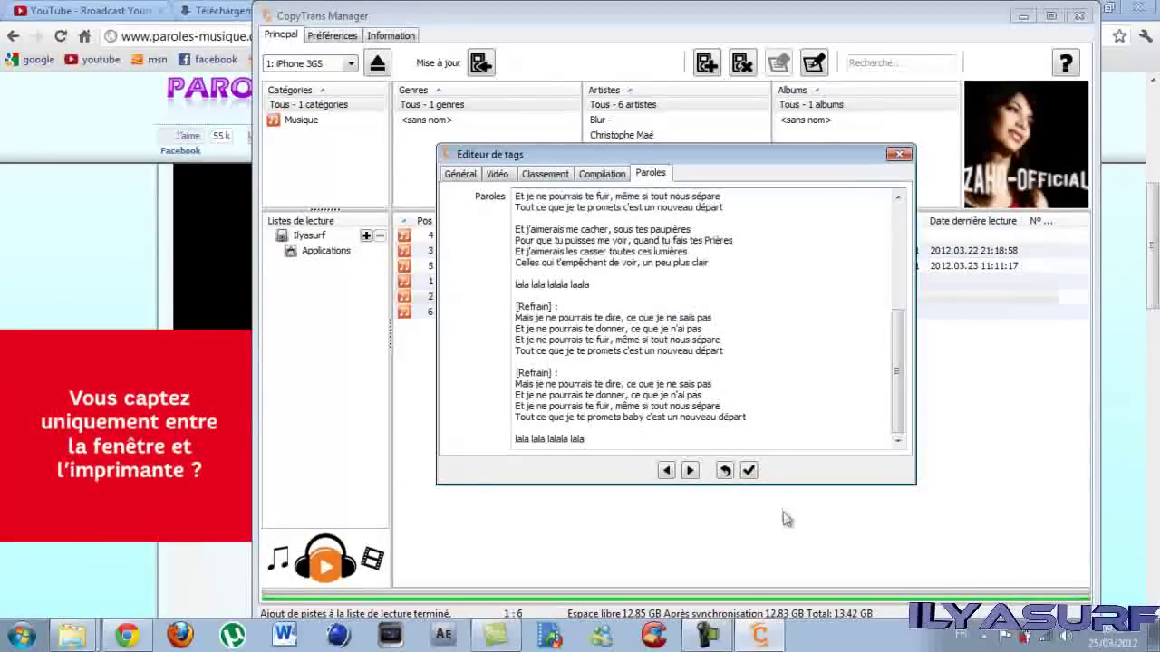
{"action": "left_click", "coordinate": [748, 471]}
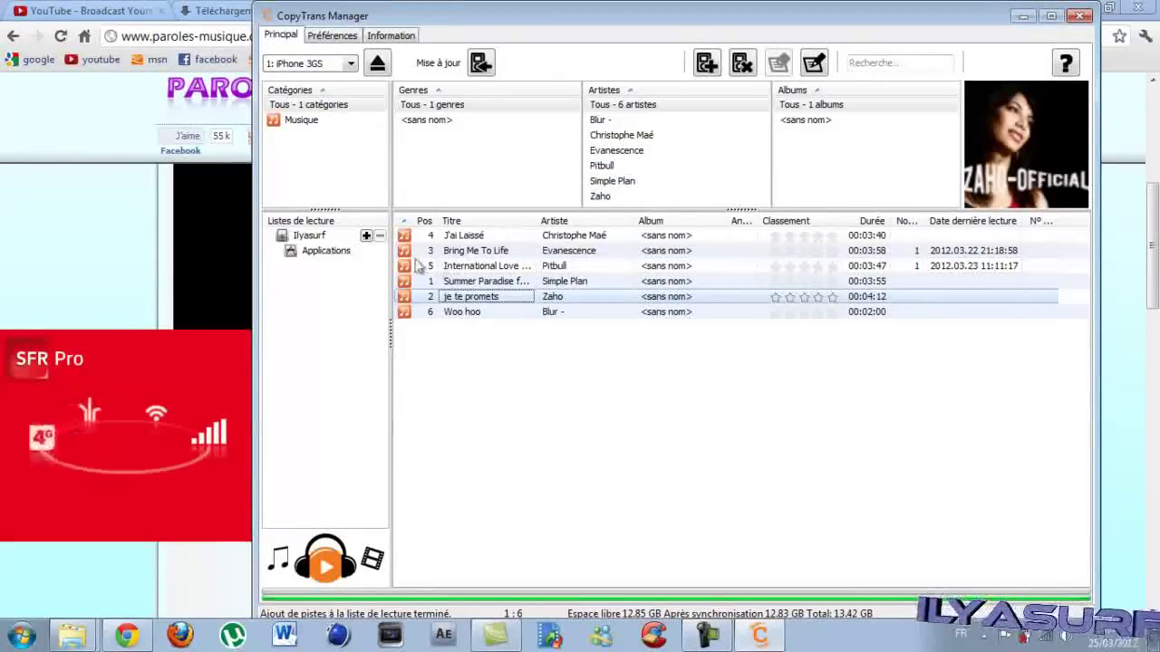
- Update the iPhone 3GS with the edited music library and decline the invitation to share the experience
{"action": "left_click", "coordinate": [481, 66]}
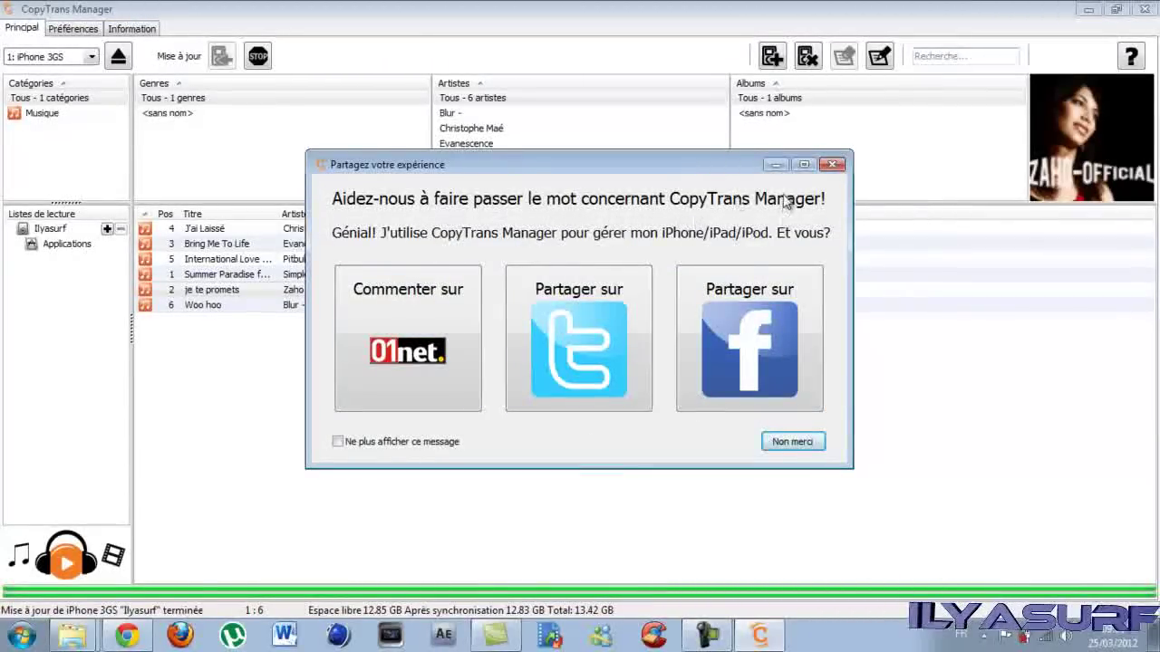
{"action": "left_click", "coordinate": [794, 444]}
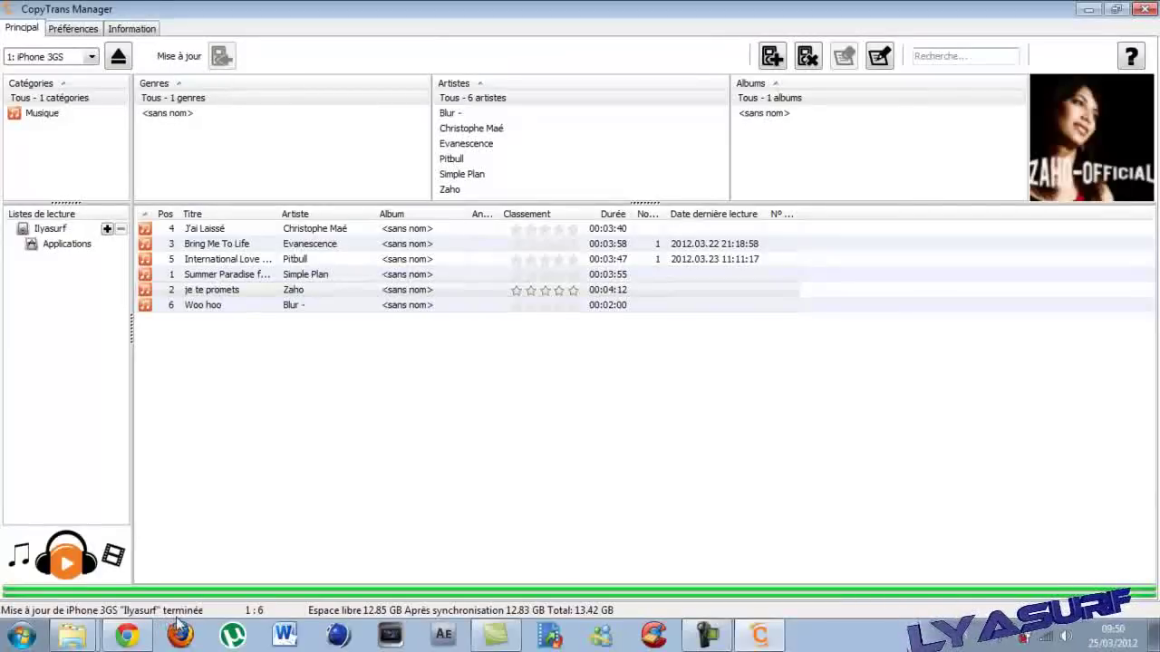
- Close CopyTrans Manager, the Chrome browser and the Téléchargements folder window
{"action": "left_click", "coordinate": [1145, 10]}
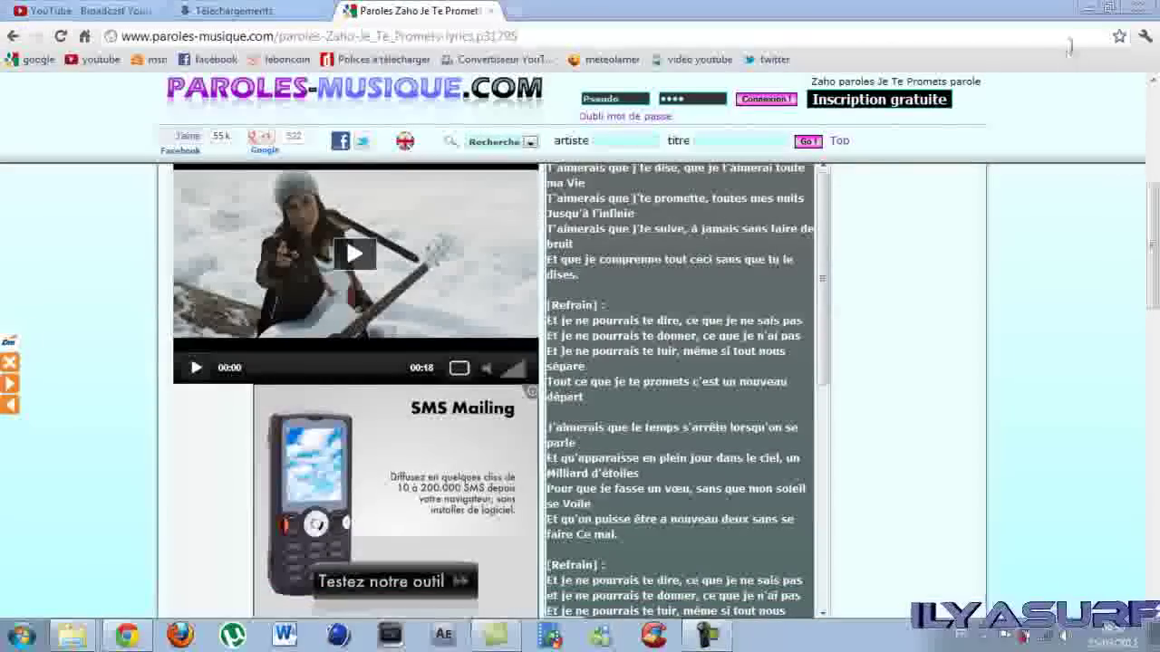
{"action": "left_click", "coordinate": [1142, 9]}
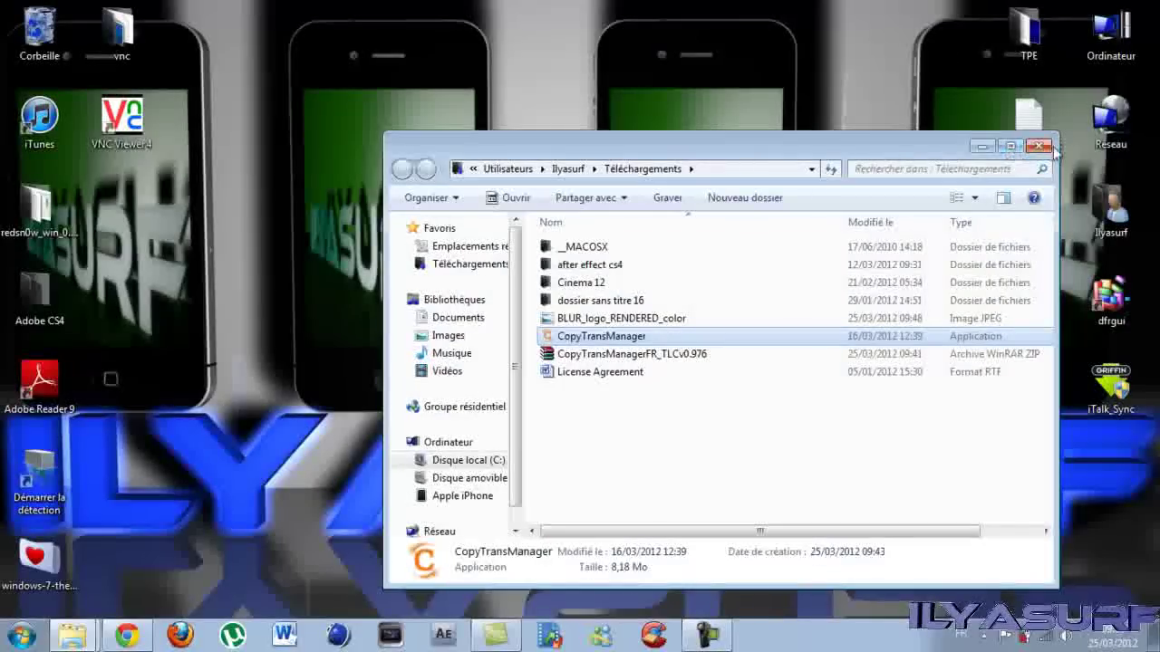
{"action": "left_click", "coordinate": [1041, 146]}
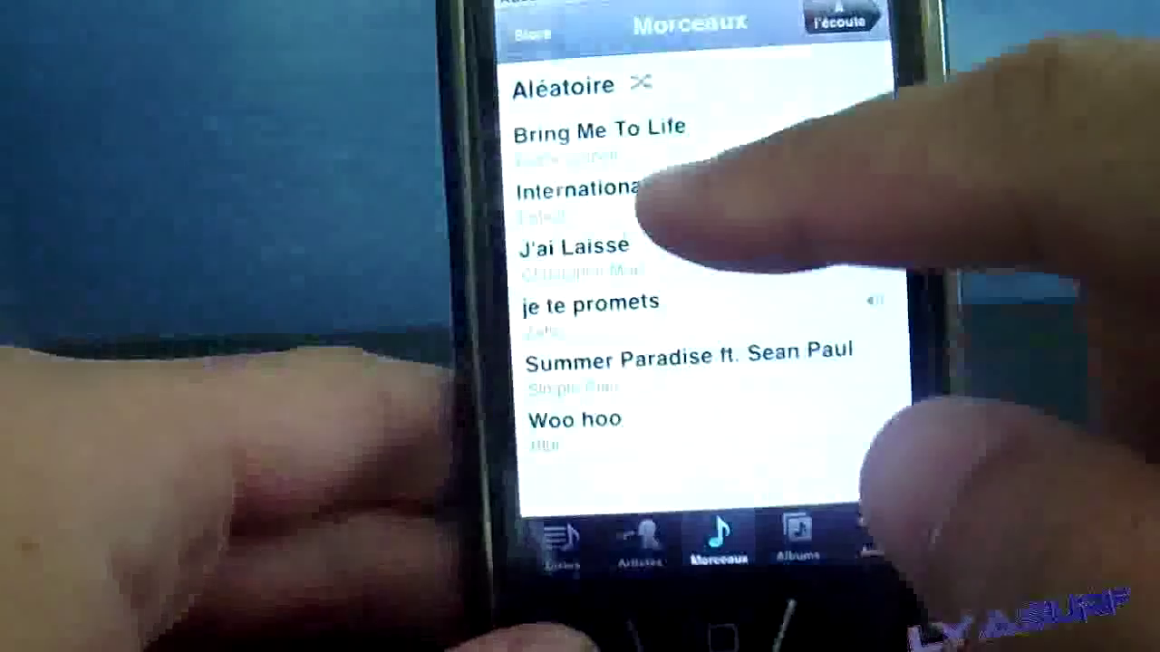
{"action": "scroll", "coordinate": [689, 245], "scroll_direction": "up", "scroll_amount": 2}
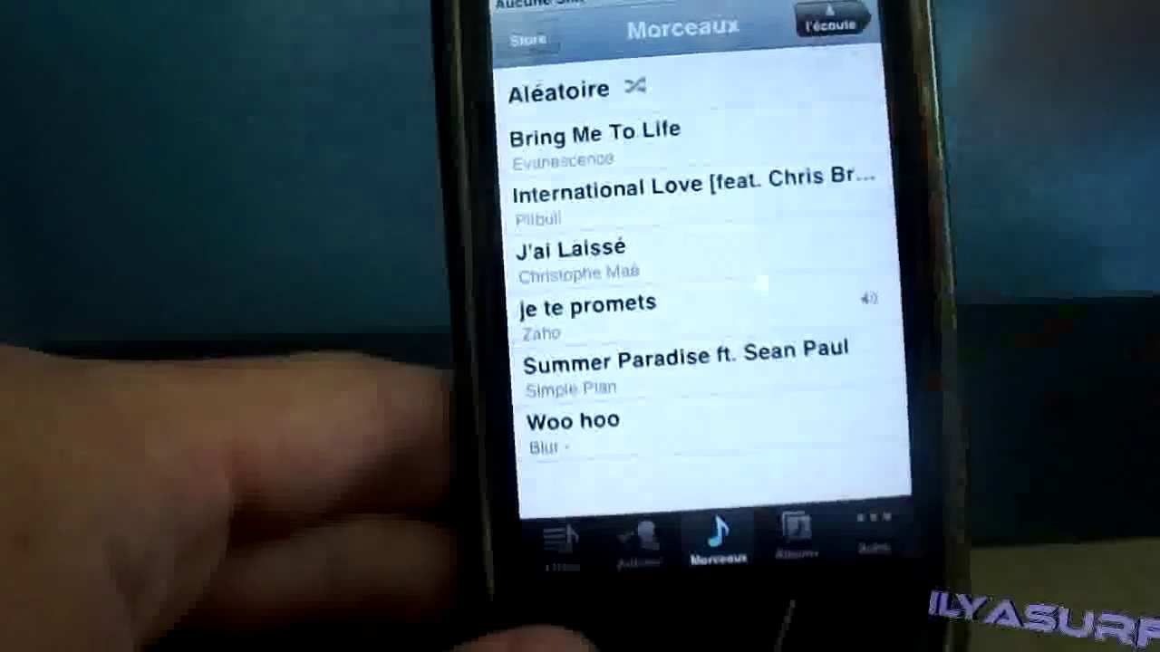
{"action": "left_click", "coordinate": [725, 428]}
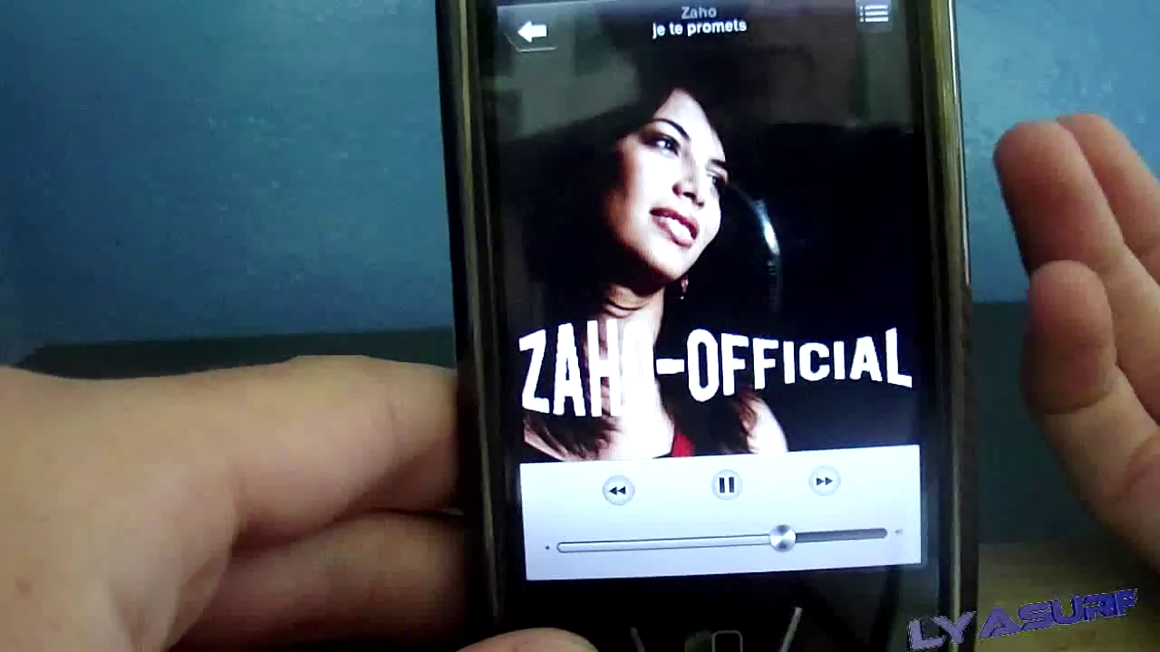
{"action": "left_click", "coordinate": [776, 181]}
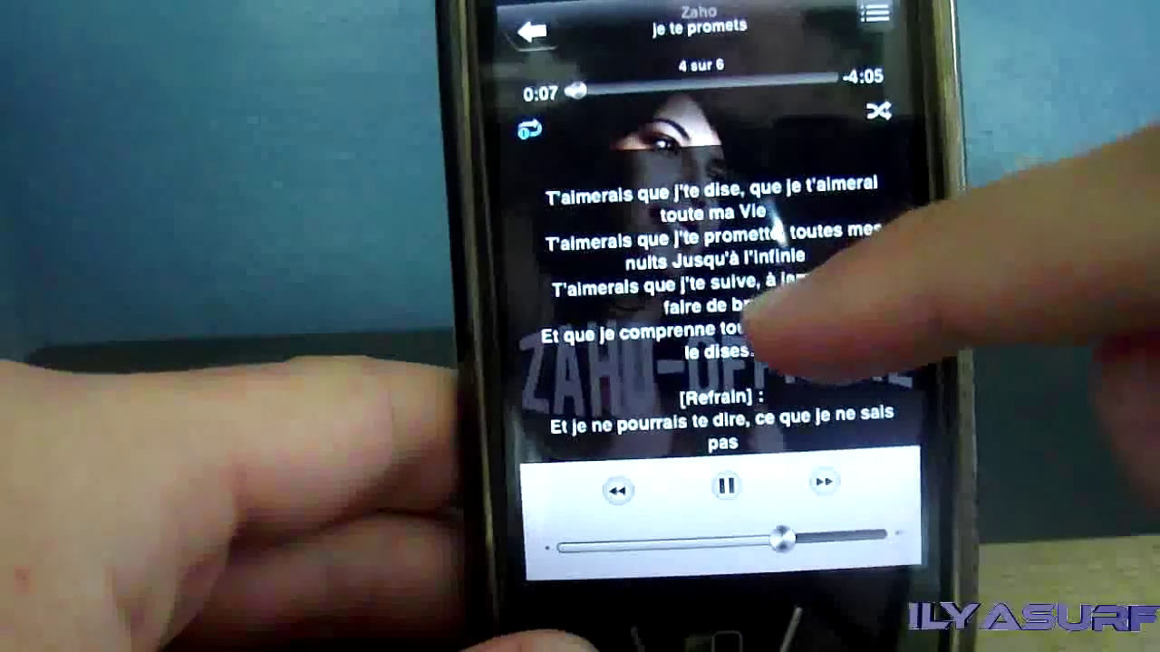
{"action": "scroll", "coordinate": [770, 304], "scroll_direction": "down", "scroll_amount": 2}
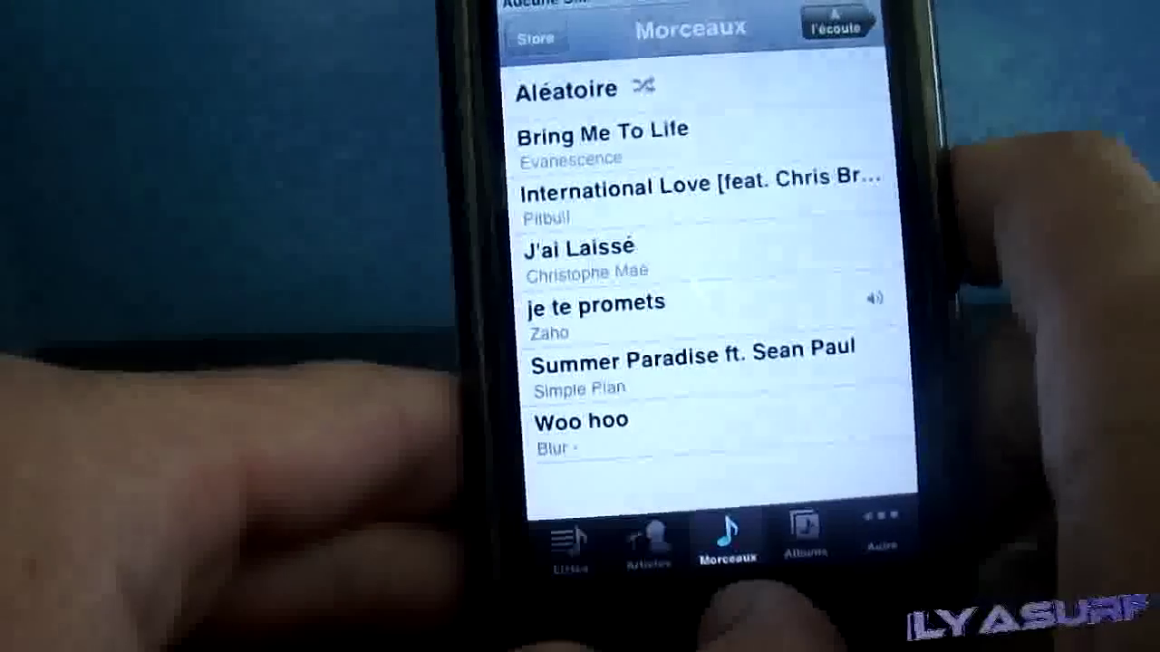
{"action": "left_click", "coordinate": [725, 625]}
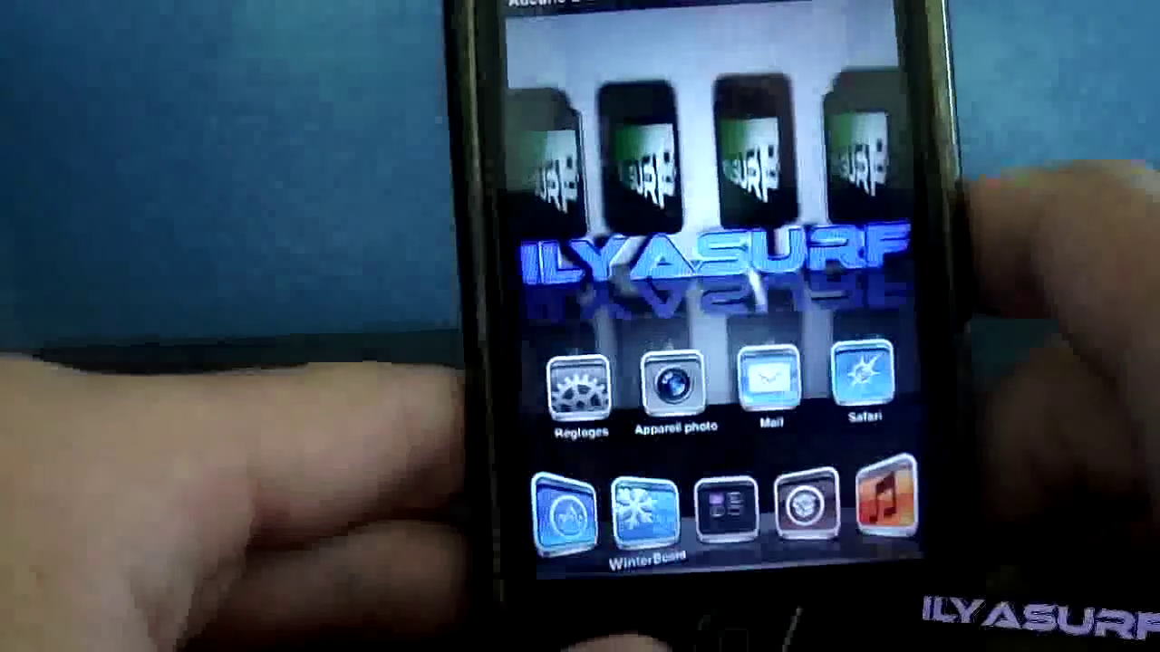